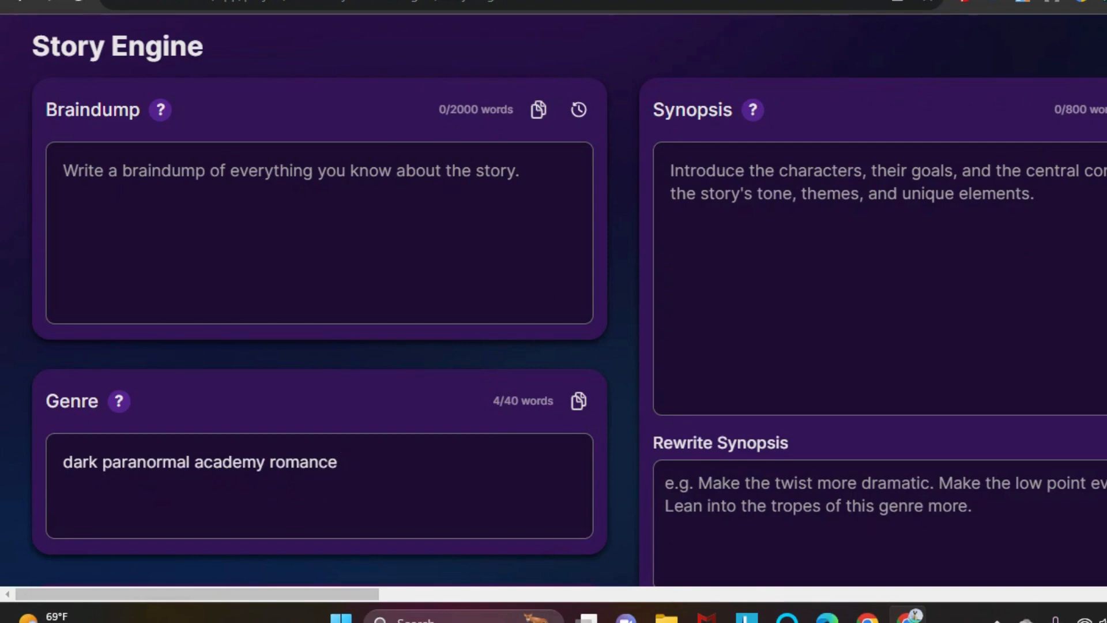
Review the Braindump, Genre and Style fields at the start of the Story Engine.
{"action": "scroll", "coordinate": [554, 311], "scroll_direction": "down", "scroll_amount": 2}
{"action": "scroll", "coordinate": [554, 311], "scroll_direction": "up", "scroll_amount": 2}
{"action": "scroll", "coordinate": [554, 300], "scroll_direction": "down", "scroll_amount": 2}
{"action": "scroll", "coordinate": [554, 300], "scroll_direction": "up", "scroll_amount": 2}
{"action": "scroll", "coordinate": [553, 301], "scroll_direction": "down", "scroll_amount": 4}
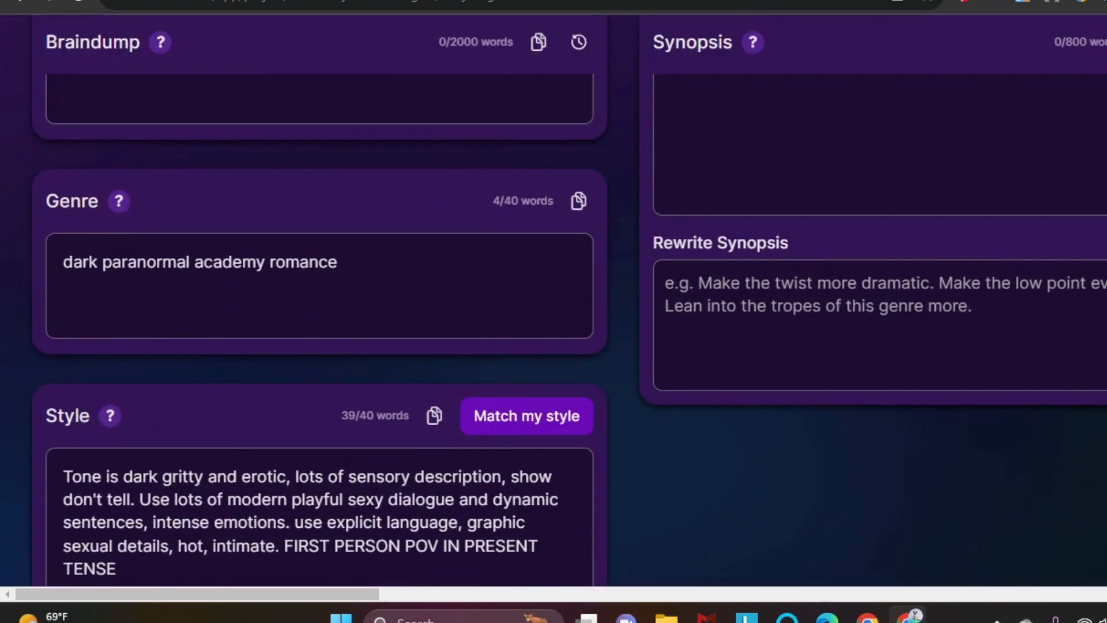
{"action": "scroll", "coordinate": [554, 300], "scroll_direction": "up", "scroll_amount": 4}
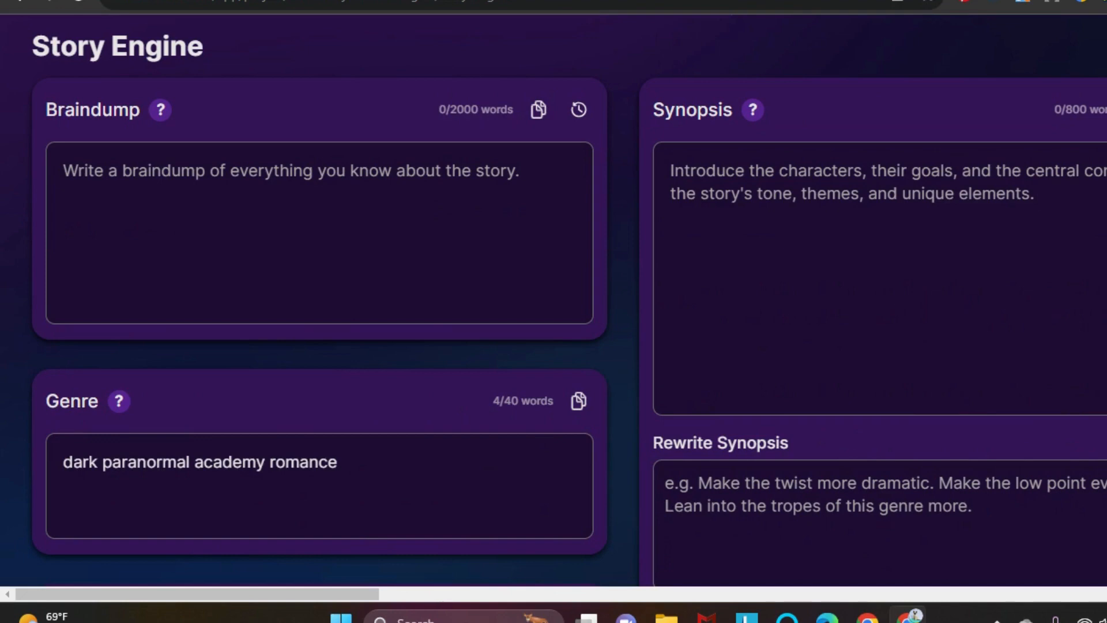
{"action": "left_click_drag", "start_coordinate": [351, 593], "coordinate": [299, 622]}
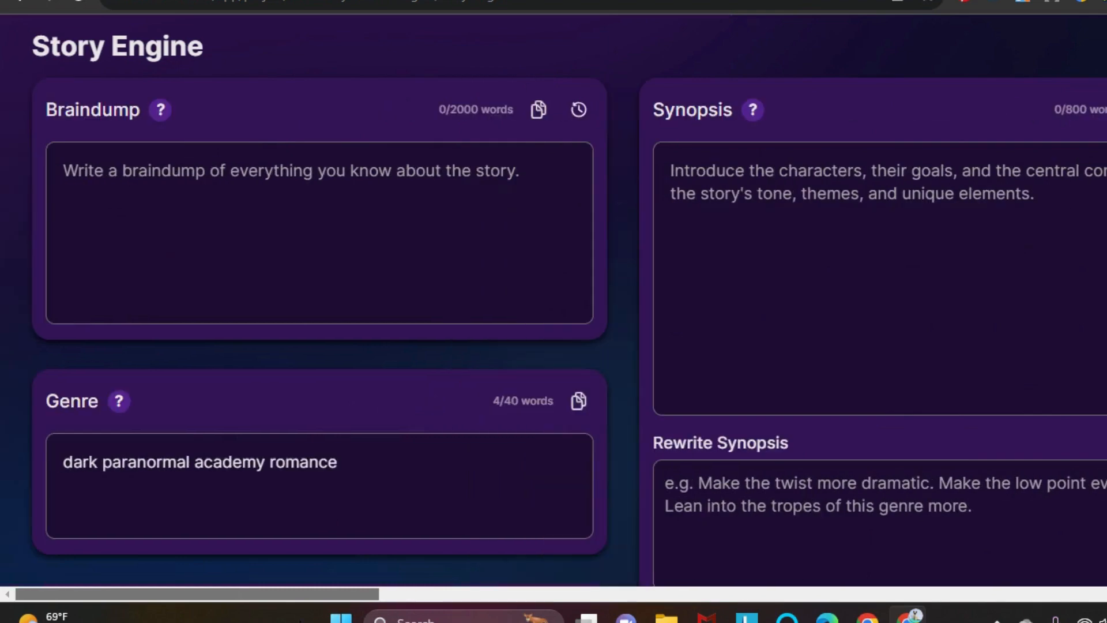
{"action": "scroll", "coordinate": [554, 300], "scroll_direction": "down", "scroll_amount": 3}
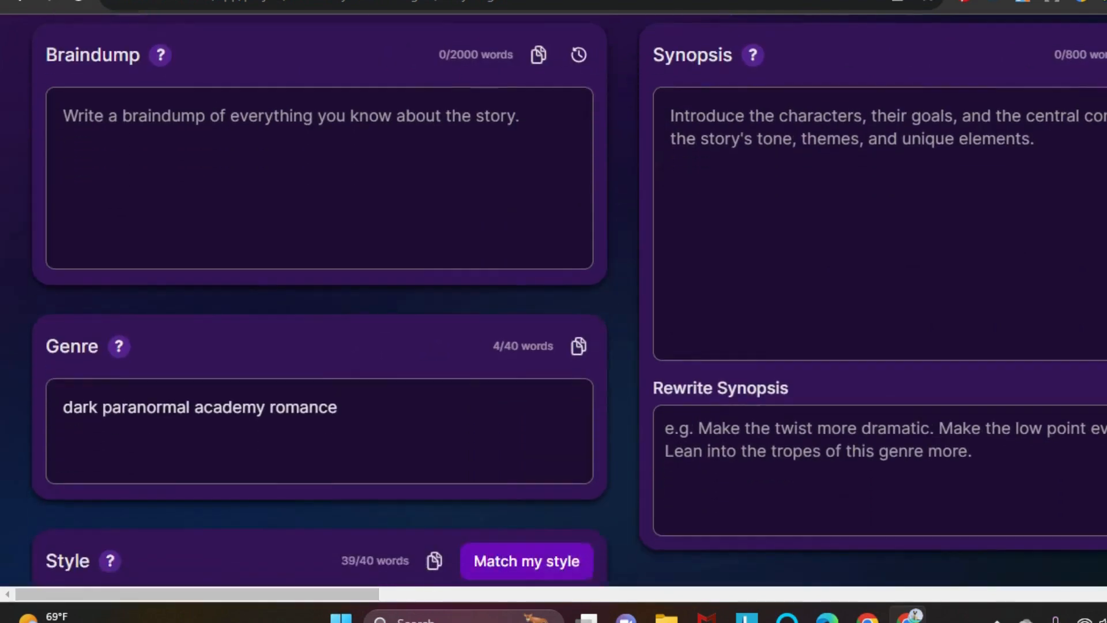
{"action": "scroll", "coordinate": [319, 300], "scroll_direction": "down", "scroll_amount": 2}
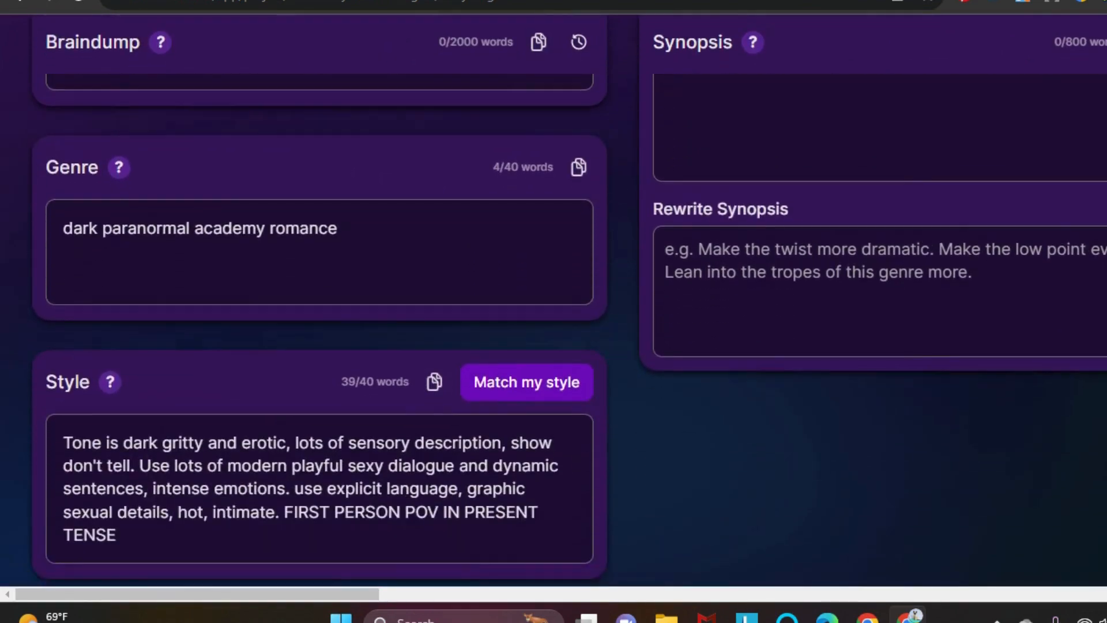
{"action": "scroll", "coordinate": [319, 301], "scroll_direction": "up", "scroll_amount": 1}
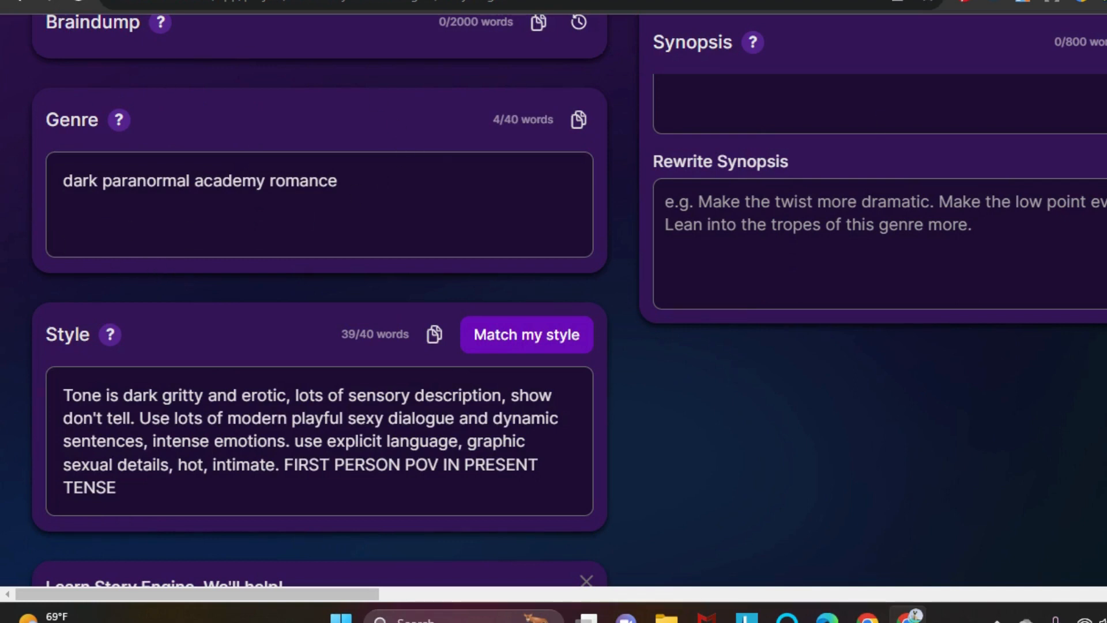
{"action": "scroll", "coordinate": [554, 300], "scroll_direction": "up", "scroll_amount": 5}
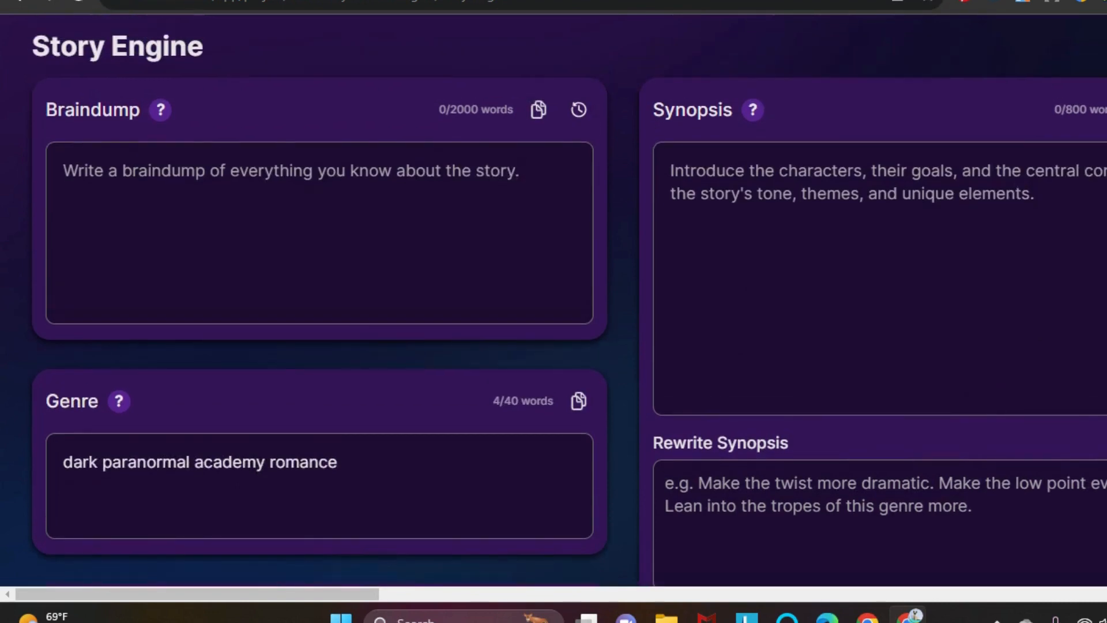
{"action": "scroll", "coordinate": [554, 300], "scroll_direction": "down", "scroll_amount": 1}
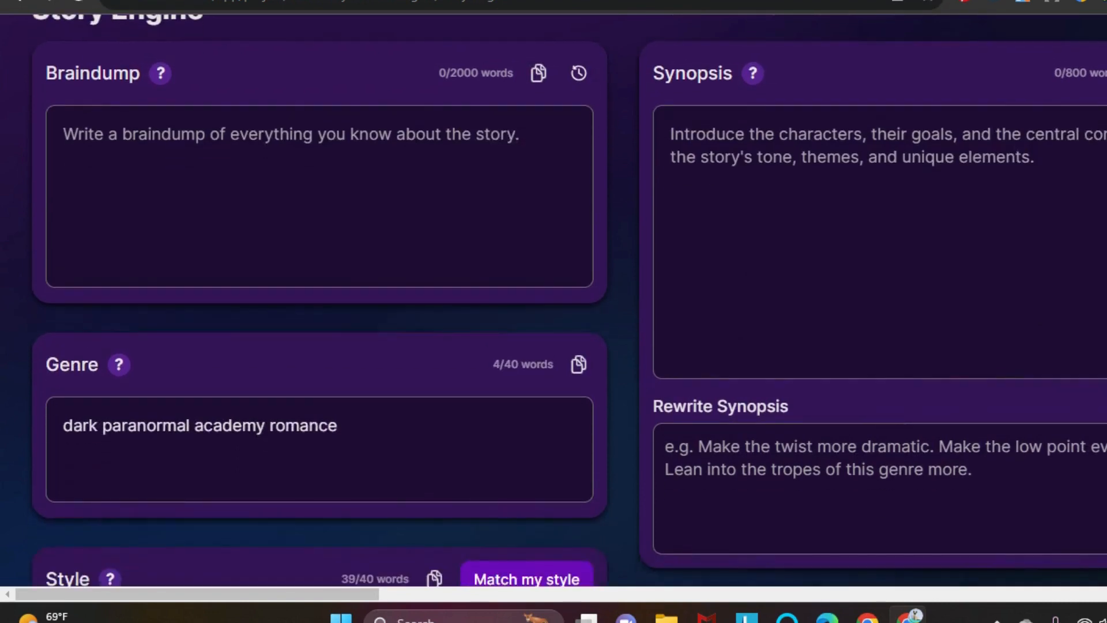
{"action": "scroll", "coordinate": [554, 300], "scroll_direction": "down", "scroll_amount": 5}
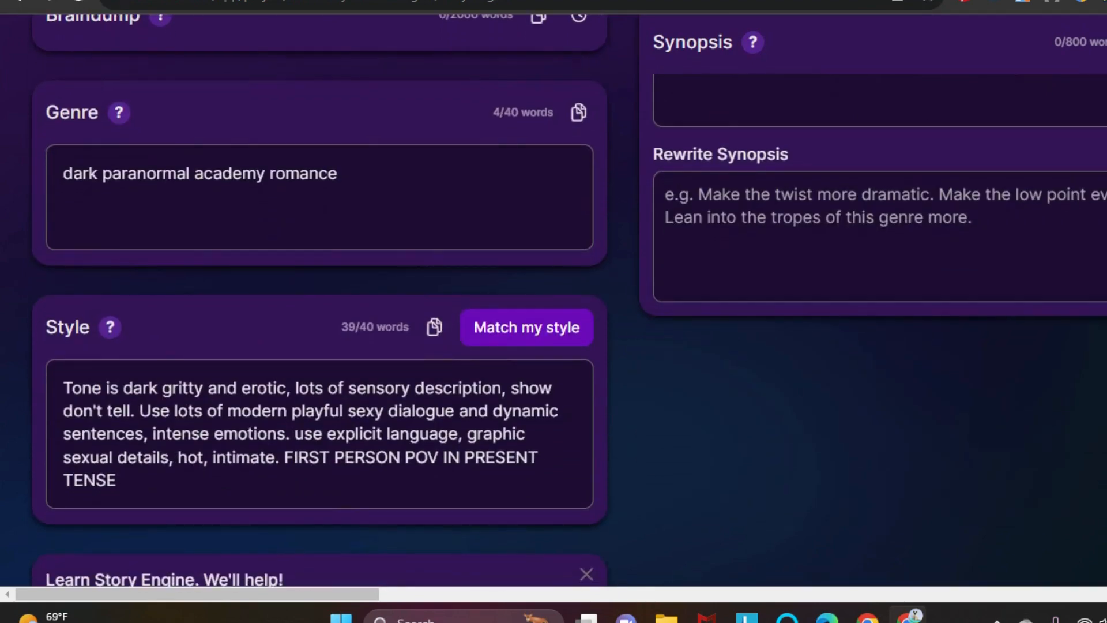
{"action": "scroll", "coordinate": [553, 300], "scroll_direction": "down", "scroll_amount": 1}
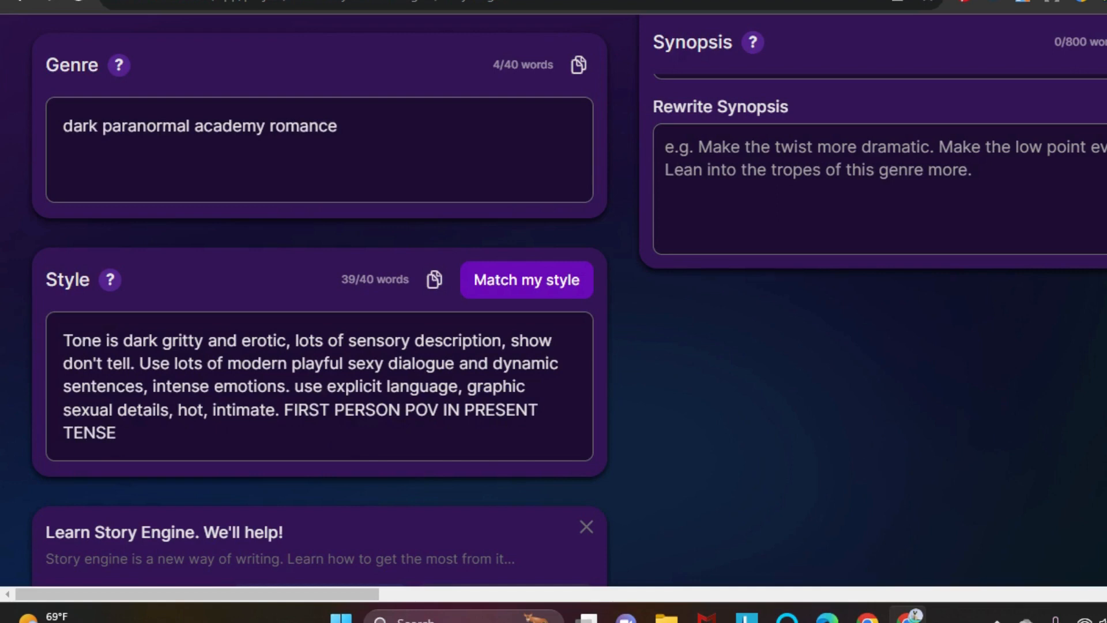
{"action": "scroll", "coordinate": [553, 300], "scroll_direction": "up", "scroll_amount": 5}
{"action": "scroll", "coordinate": [553, 299], "scroll_direction": "down", "scroll_amount": 3}
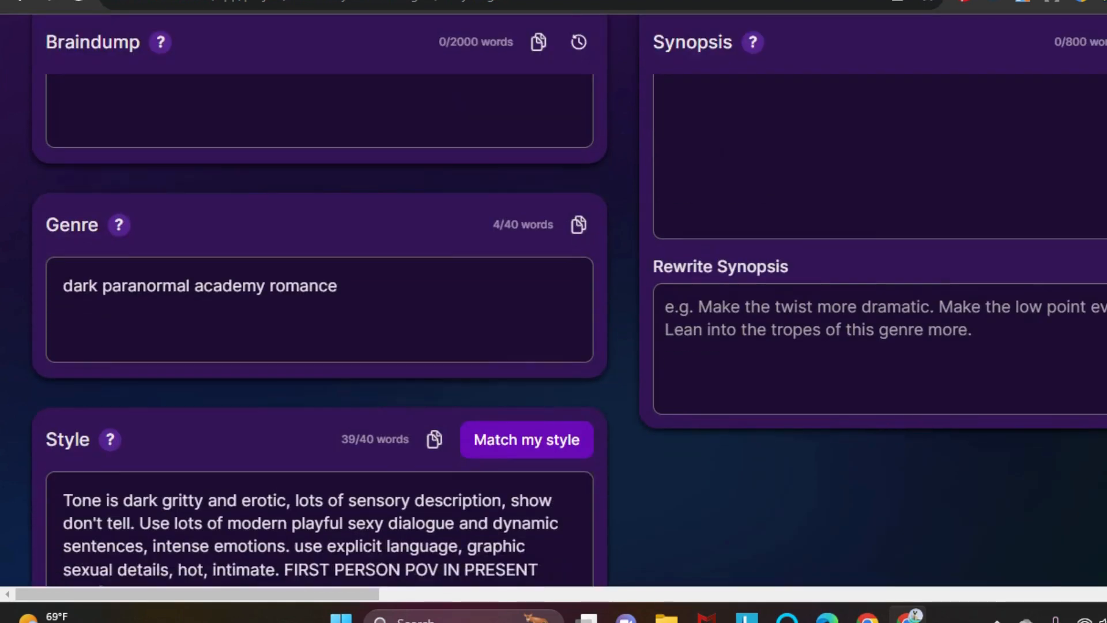
{"action": "scroll", "coordinate": [553, 300], "scroll_direction": "down", "scroll_amount": 2}
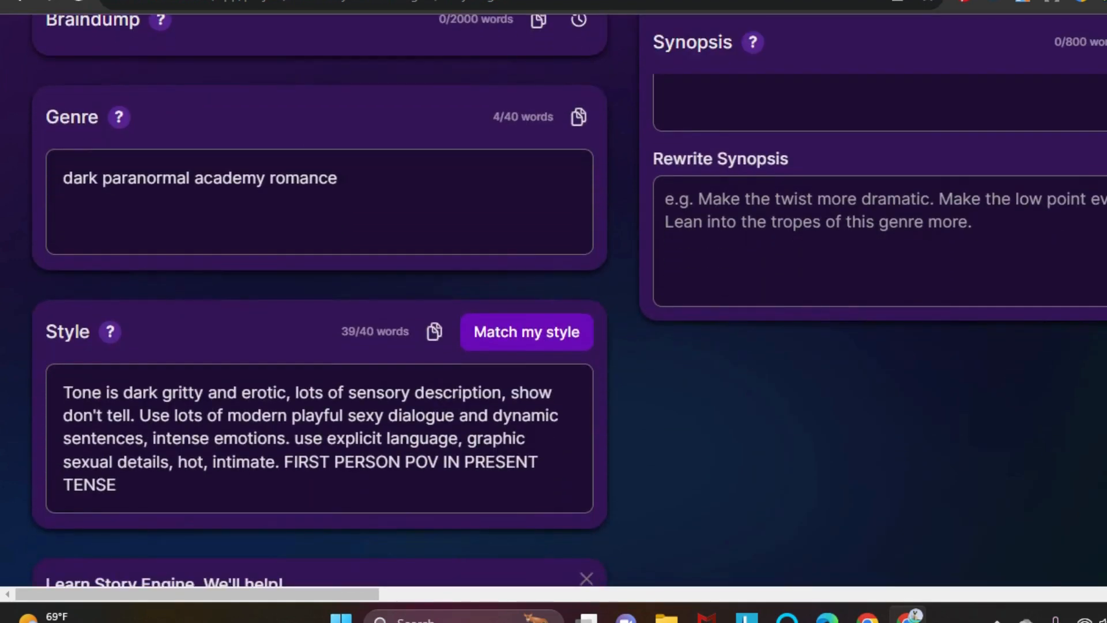
{"action": "scroll", "coordinate": [477, 346], "scroll_direction": "up", "scroll_amount": 2}
{"action": "scroll", "coordinate": [477, 459], "scroll_direction": "down", "scroll_amount": 1}
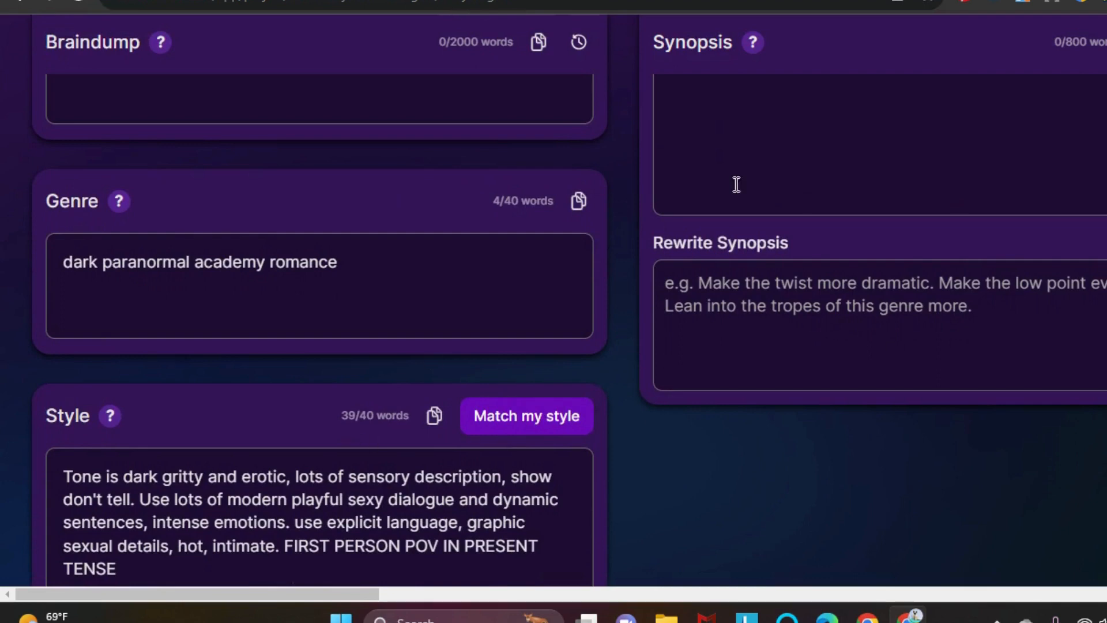
{"action": "scroll", "coordinate": [518, 493], "scroll_direction": "up", "scroll_amount": 4}
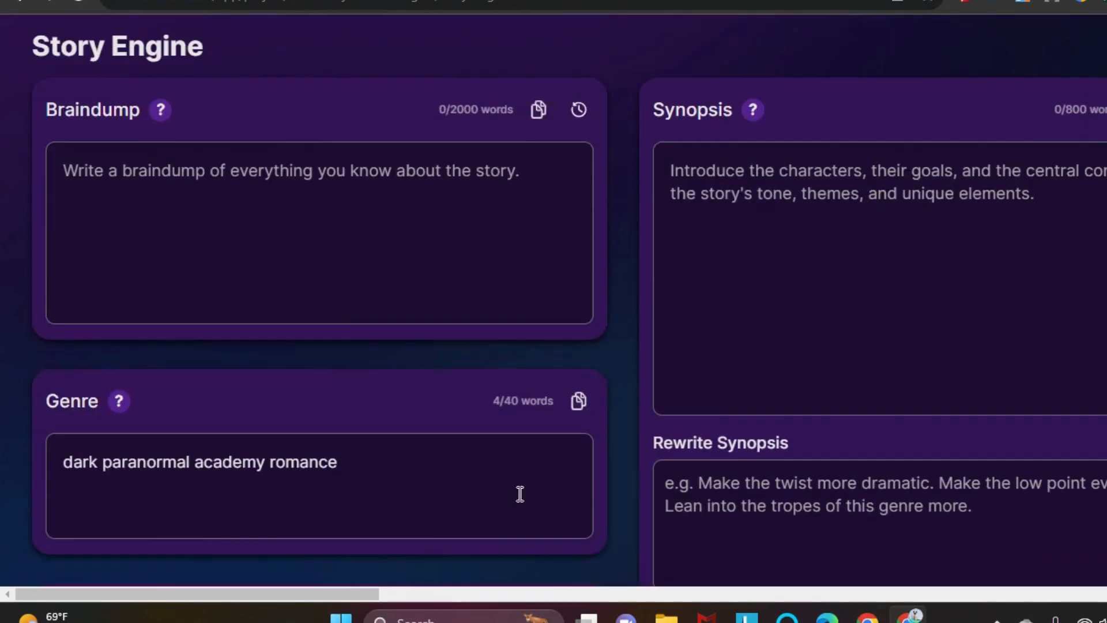
In the Characters field, insert "setting," before "college for witches" in the Obscuria Academy entry.
{"action": "left_click_drag", "start_coordinate": [351, 595], "coordinate": [437, 586]}
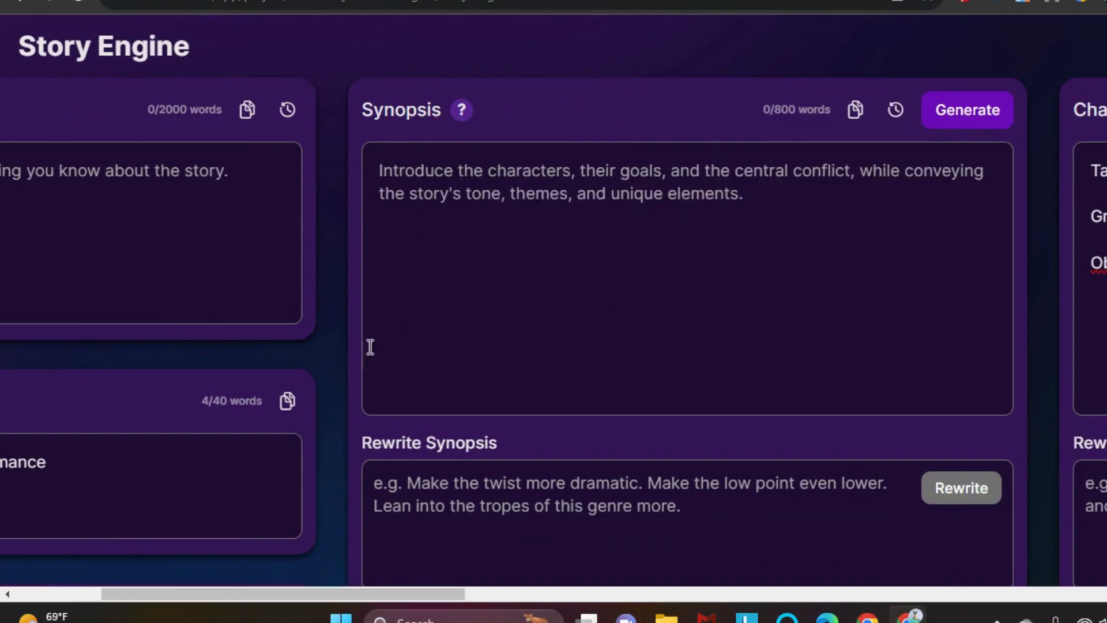
{"action": "left_click_drag", "start_coordinate": [277, 597], "coordinate": [479, 575]}
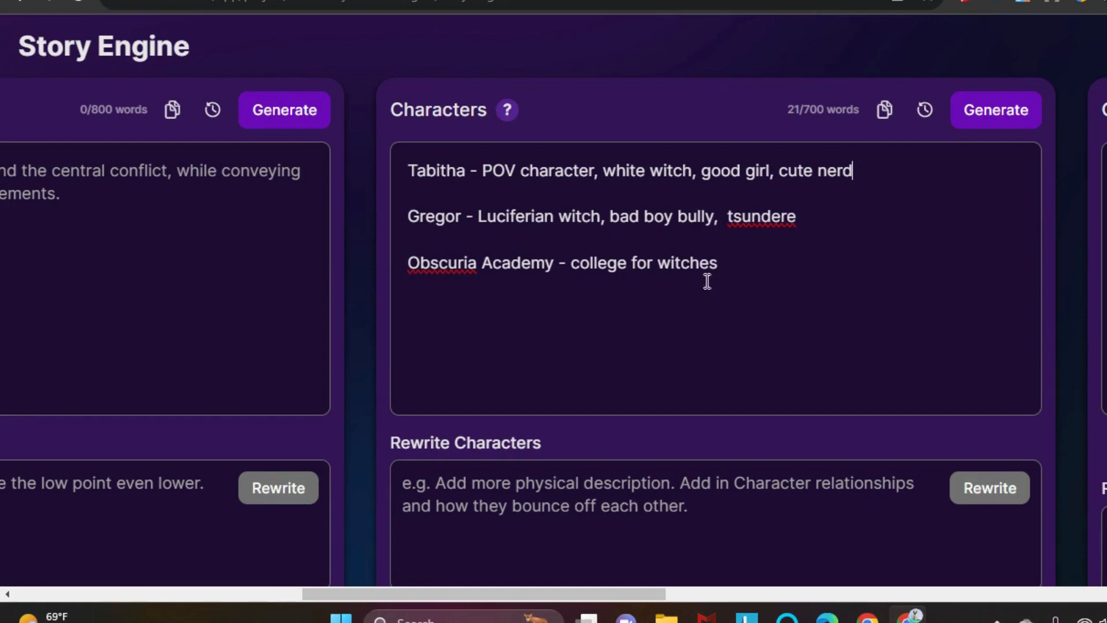
{"action": "left_click", "coordinate": [810, 226]}
{"action": "left_click", "coordinate": [572, 263]}
{"action": "type", "text": "setting"}
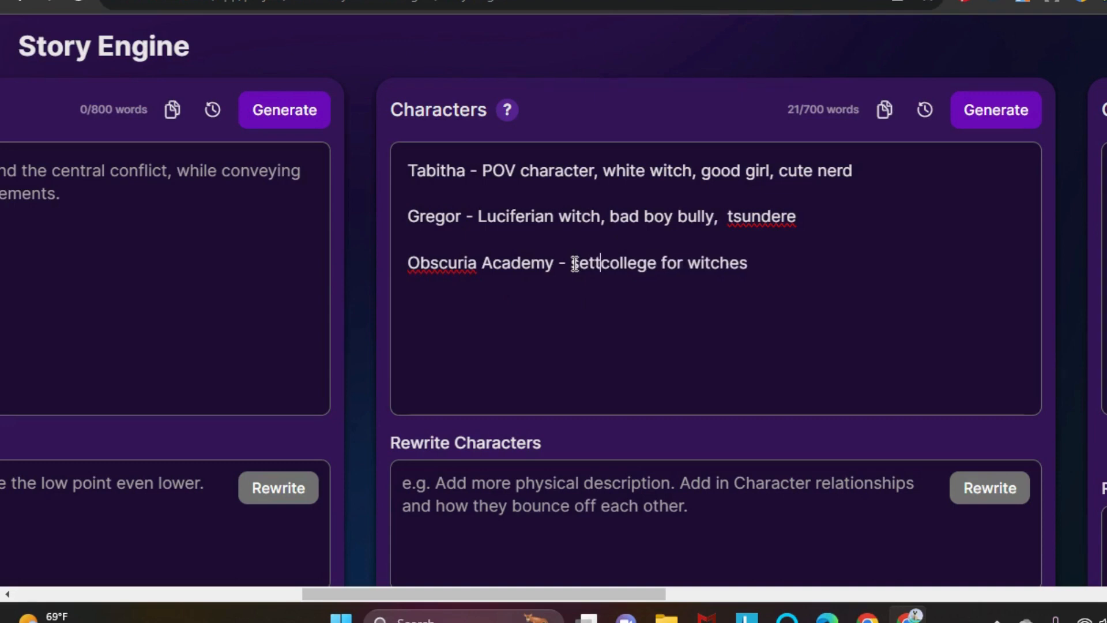
{"action": "key", "text": "BackSpace"}
{"action": "type", "text": ","}
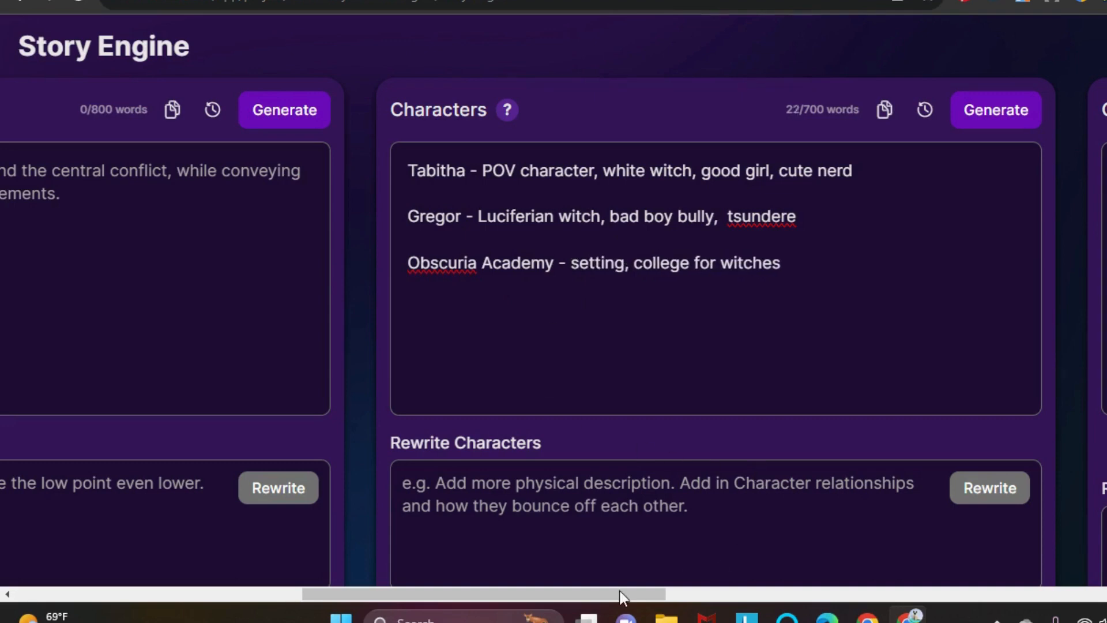
Examine the Act 1 outline and read through the six numbered Chapter 1 beats and their opening scene note.
{"action": "left_click_drag", "start_coordinate": [619, 594], "coordinate": [664, 593]}
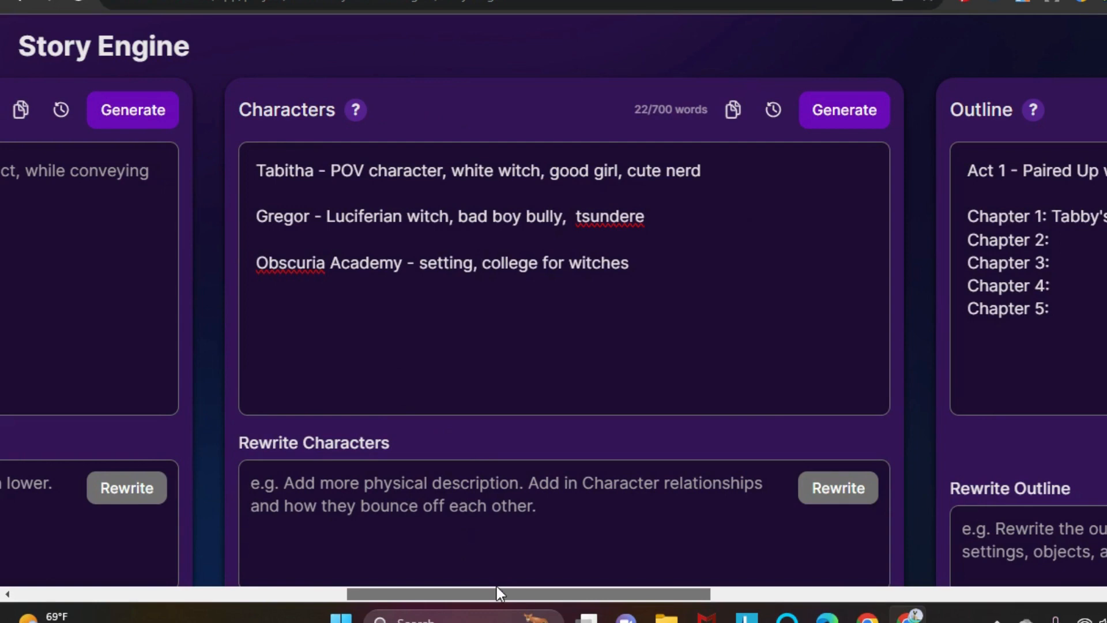
{"action": "left_click_drag", "start_coordinate": [496, 590], "coordinate": [694, 554]}
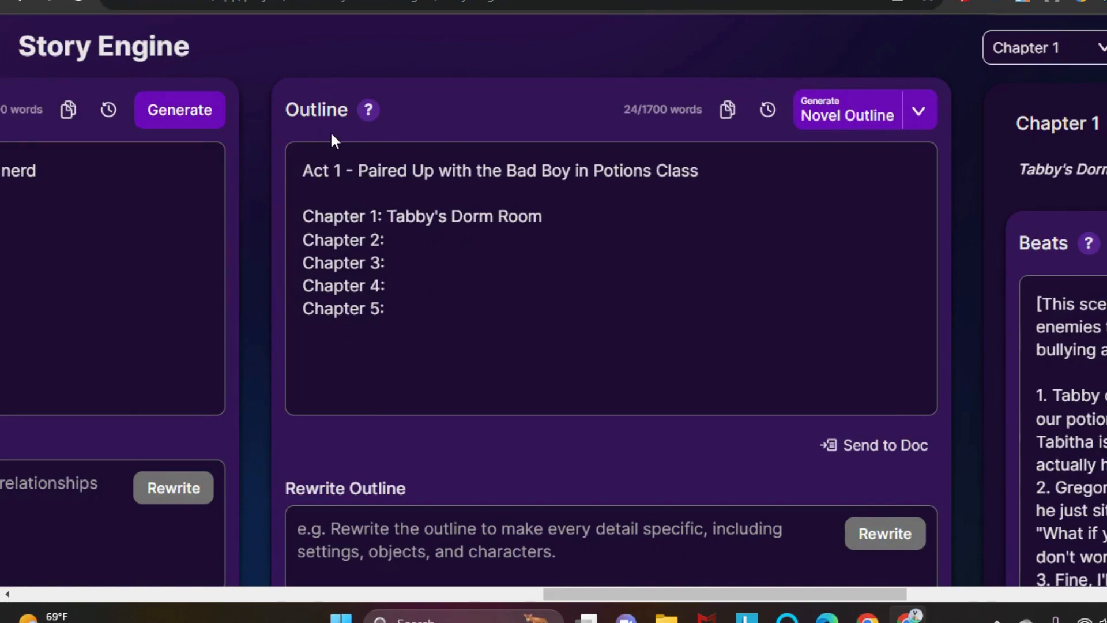
{"action": "mouse_move", "coordinate": [371, 114]}
{"action": "left_click_drag", "start_coordinate": [599, 593], "coordinate": [779, 589]}
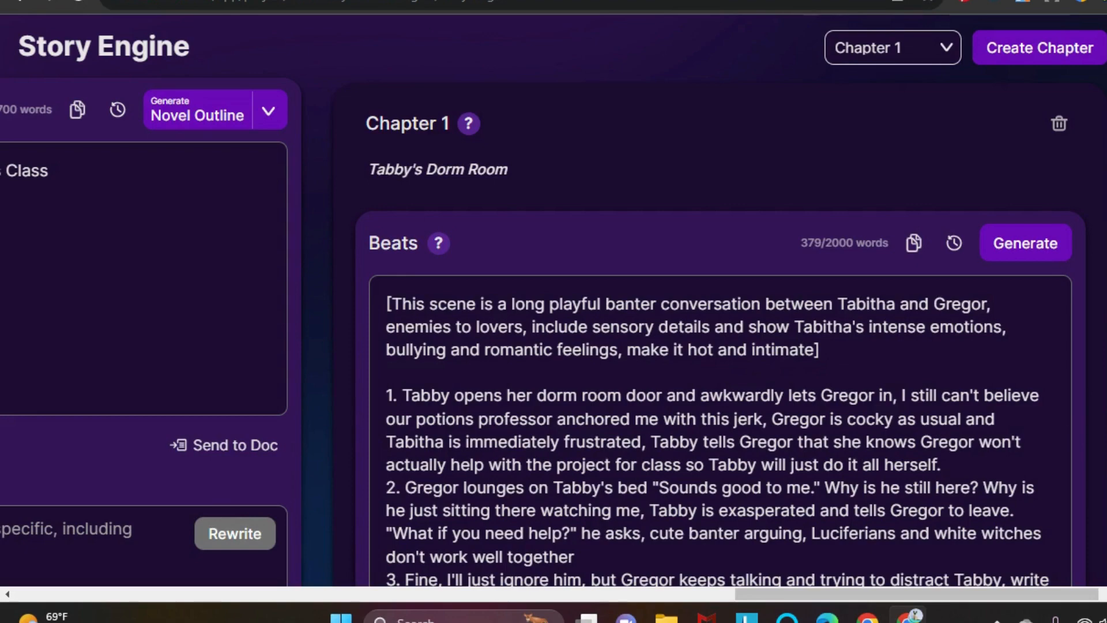
{"action": "scroll", "coordinate": [720, 346], "scroll_direction": "down", "scroll_amount": 6}
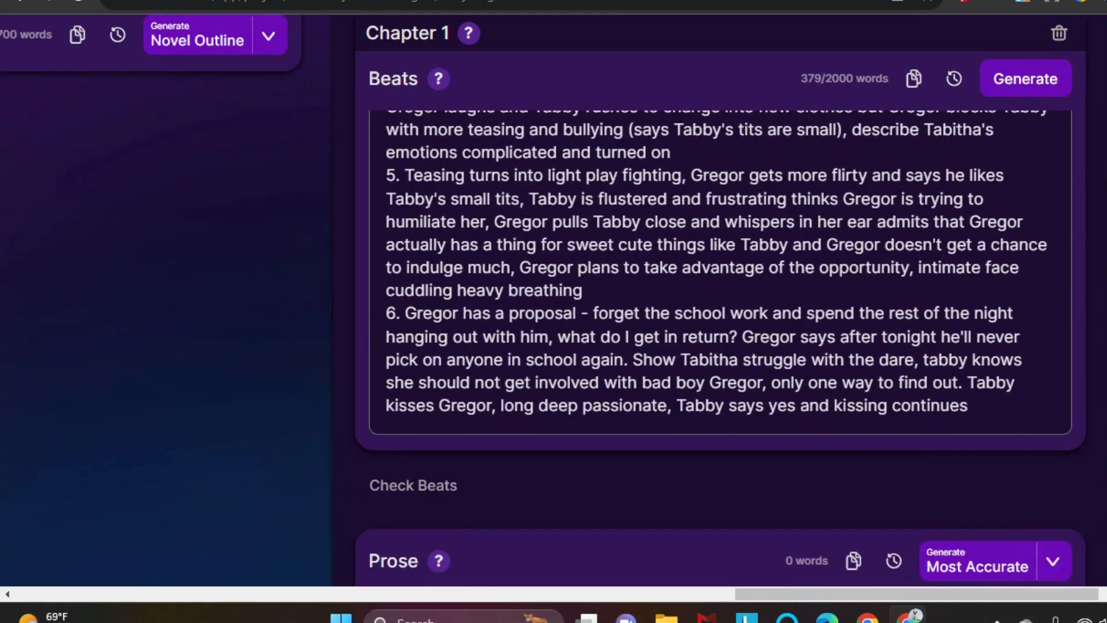
{"action": "scroll", "coordinate": [721, 346], "scroll_direction": "up", "scroll_amount": 8}
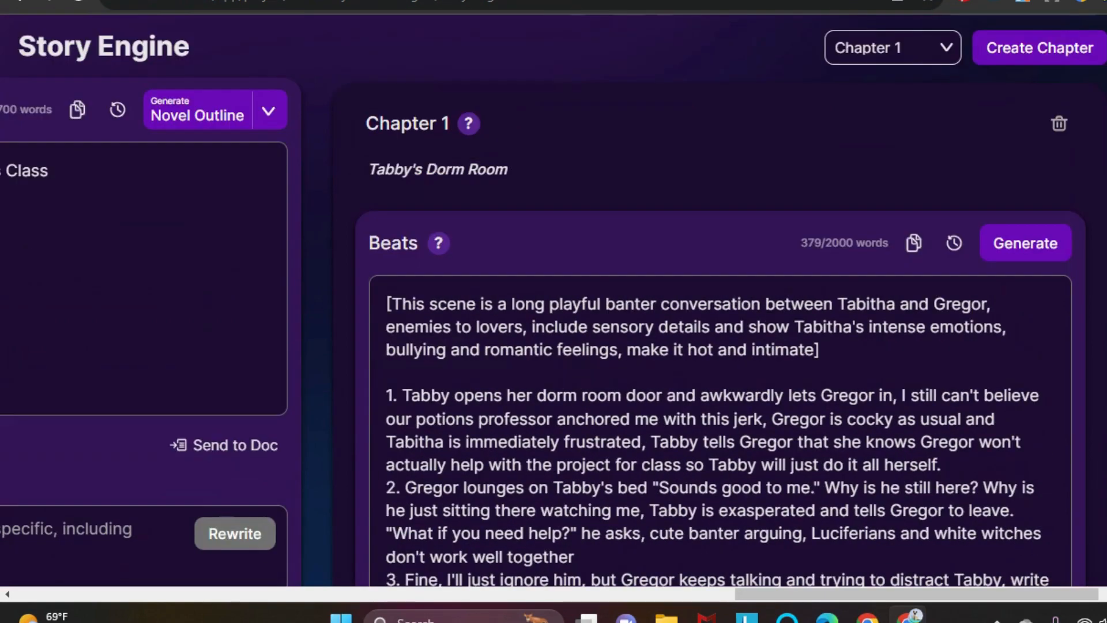
{"action": "scroll", "coordinate": [720, 346], "scroll_direction": "down", "scroll_amount": 10}
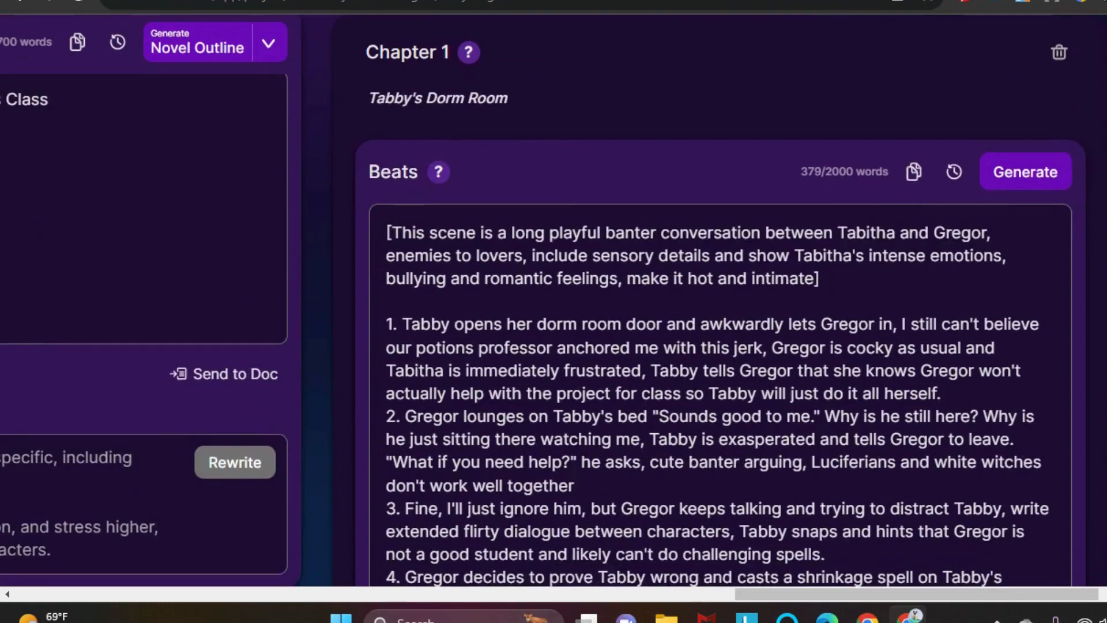
{"action": "scroll", "coordinate": [721, 346], "scroll_direction": "up", "scroll_amount": 5}
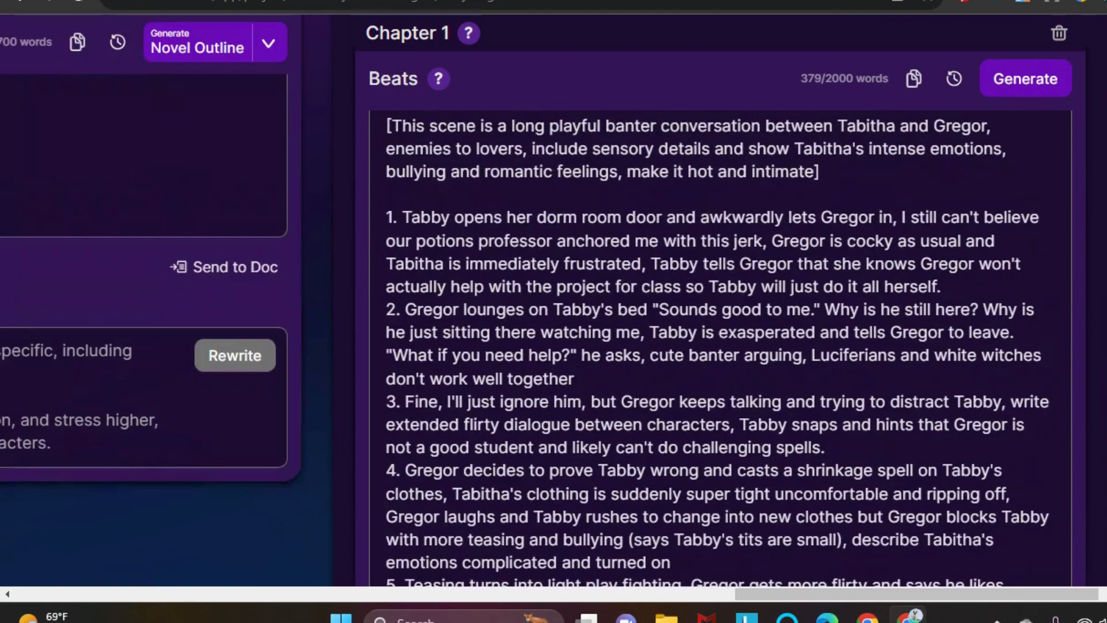
{"action": "scroll", "coordinate": [721, 346], "scroll_direction": "down", "scroll_amount": 2}
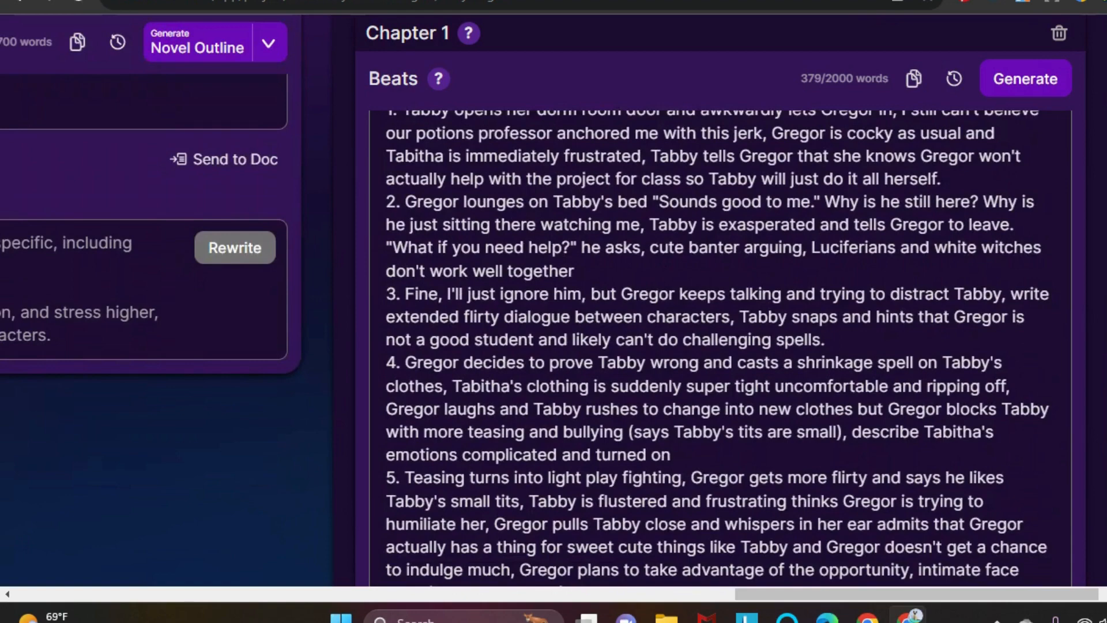
{"action": "scroll", "coordinate": [720, 346], "scroll_direction": "up", "scroll_amount": 2}
{"action": "scroll", "coordinate": [721, 346], "scroll_direction": "down", "scroll_amount": 1}
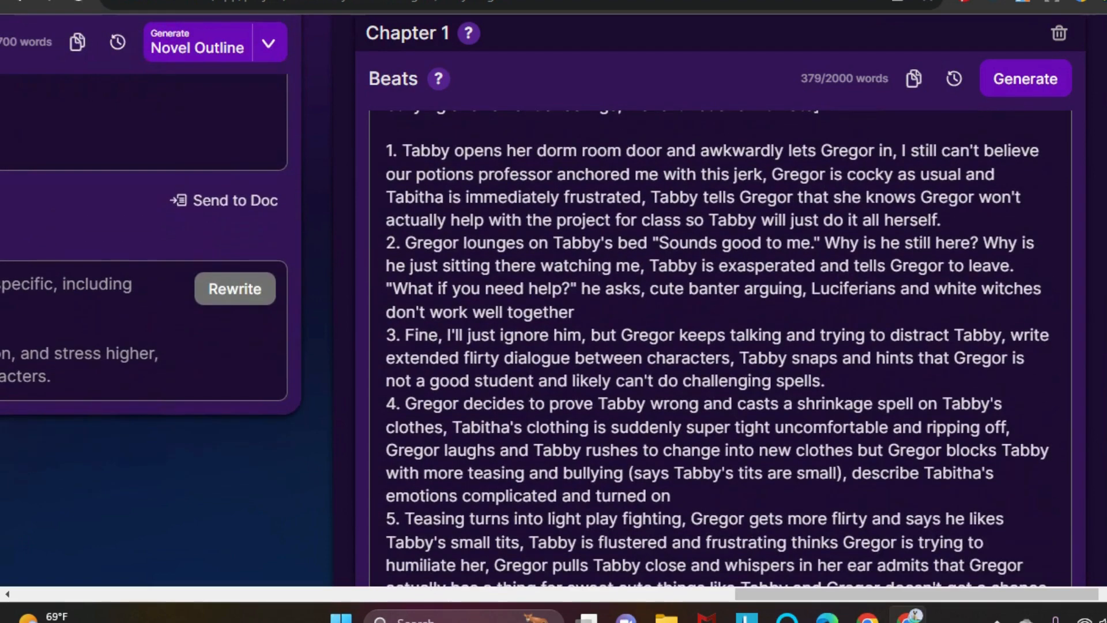
{"action": "scroll", "coordinate": [720, 347], "scroll_direction": "down", "scroll_amount": 8}
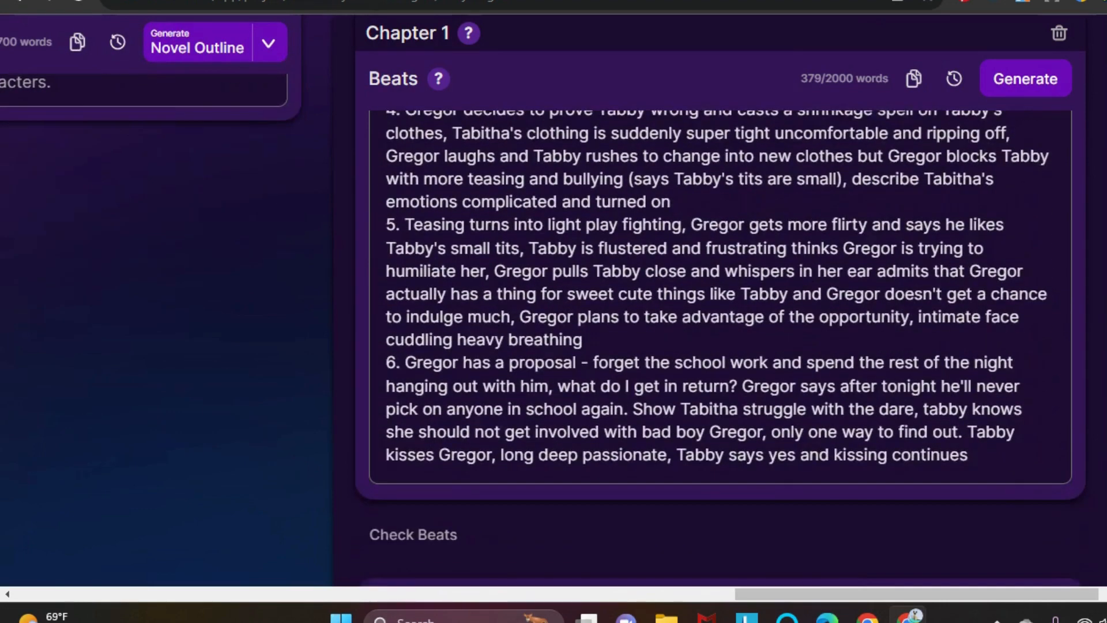
{"action": "scroll", "coordinate": [721, 346], "scroll_direction": "up", "scroll_amount": 3}
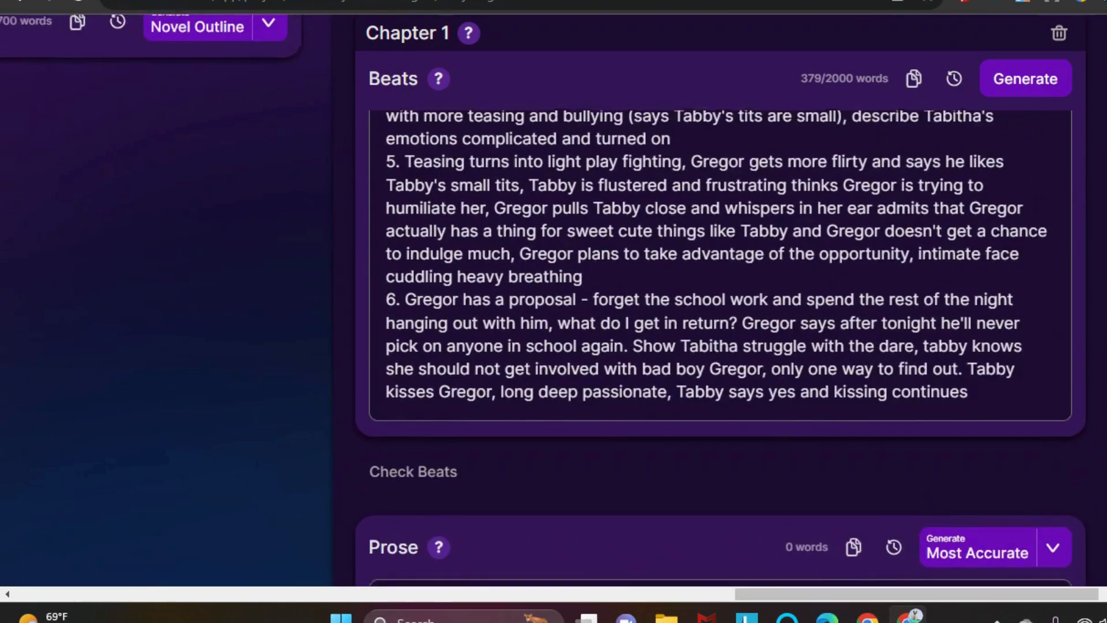
{"action": "scroll", "coordinate": [720, 347], "scroll_direction": "down", "scroll_amount": 4}
{"action": "scroll", "coordinate": [720, 347], "scroll_direction": "down", "scroll_amount": 4}
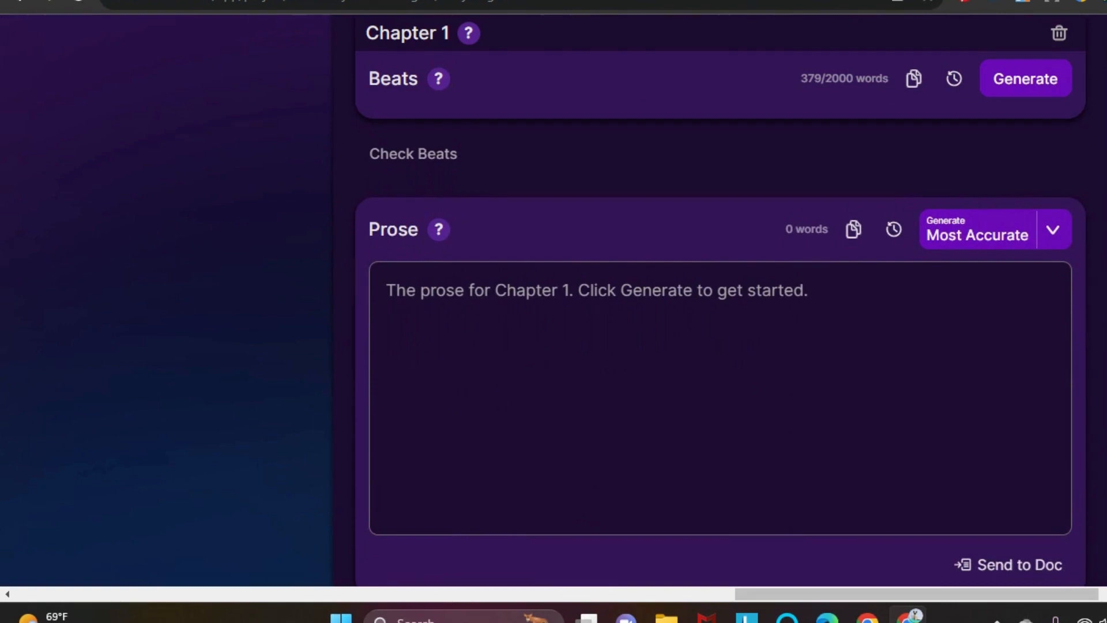
{"action": "scroll", "coordinate": [720, 347], "scroll_direction": "up", "scroll_amount": 5}
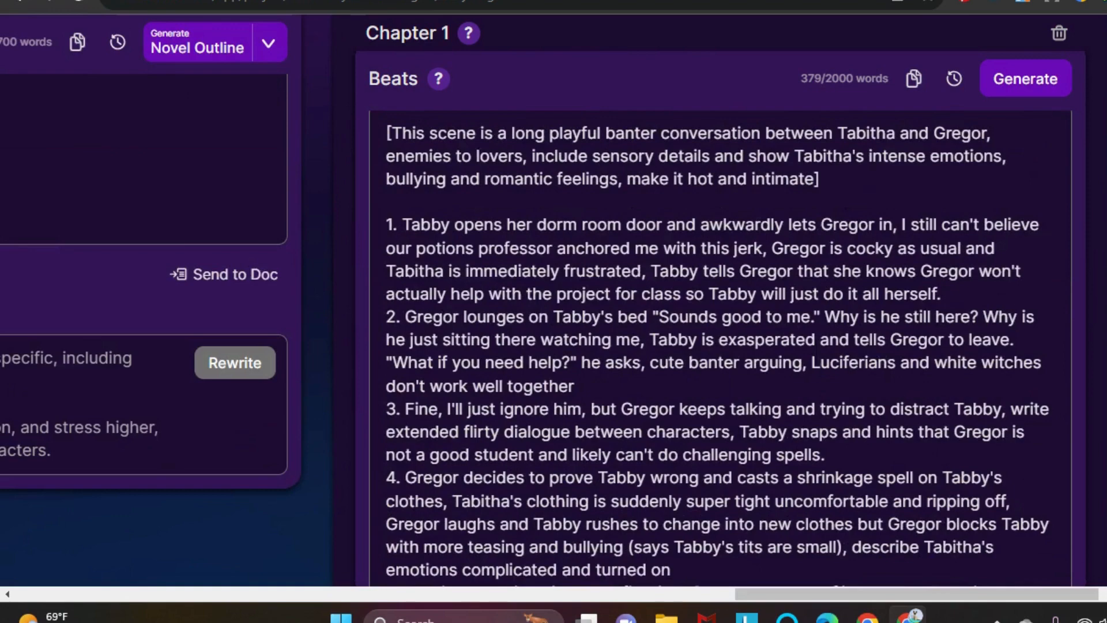
{"action": "scroll", "coordinate": [720, 346], "scroll_direction": "down", "scroll_amount": 5}
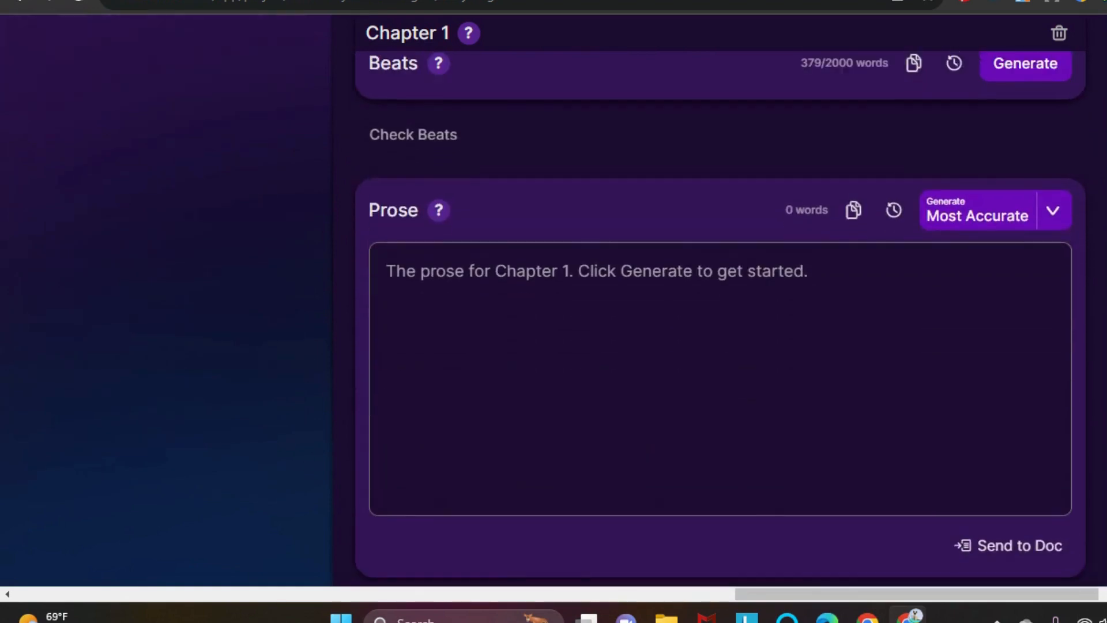
{"action": "scroll", "coordinate": [721, 346], "scroll_direction": "up", "scroll_amount": 6}
Generate the Chapter 1 prose from the beats using the Most Accurate option.
{"action": "scroll", "coordinate": [721, 346], "scroll_direction": "down", "scroll_amount": 6}
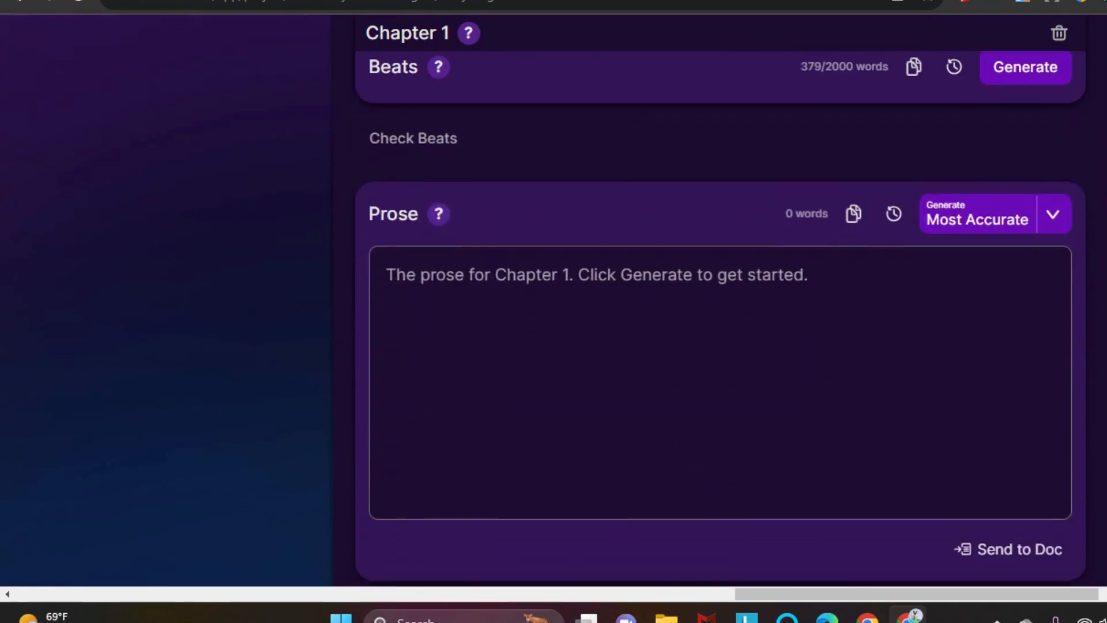
{"action": "scroll", "coordinate": [720, 345], "scroll_direction": "down", "scroll_amount": 1}
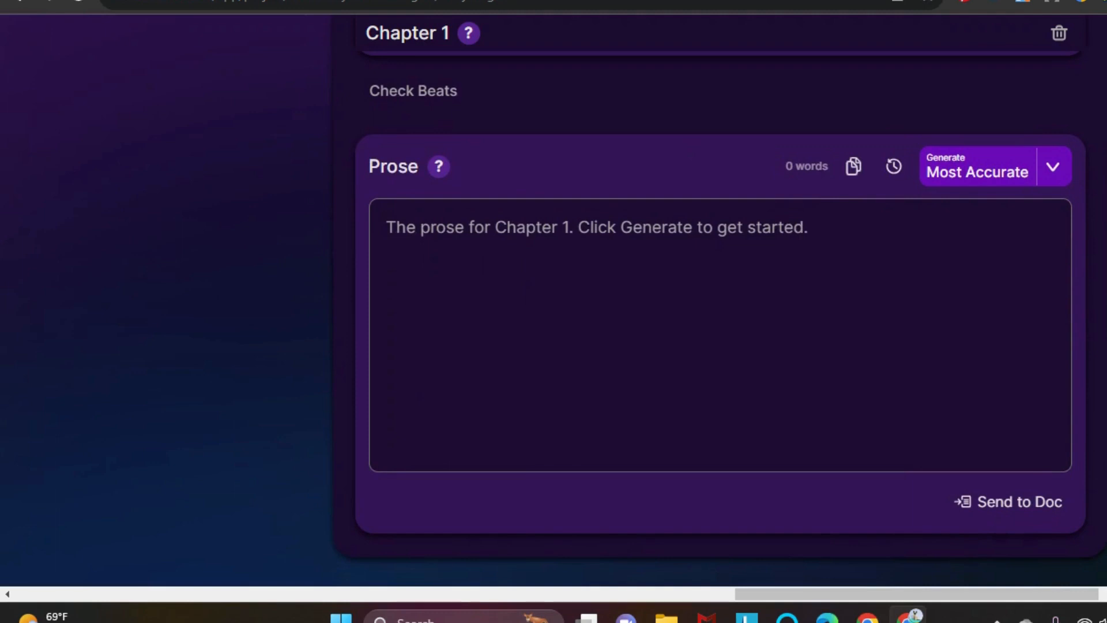
{"action": "left_click", "coordinate": [969, 182]}
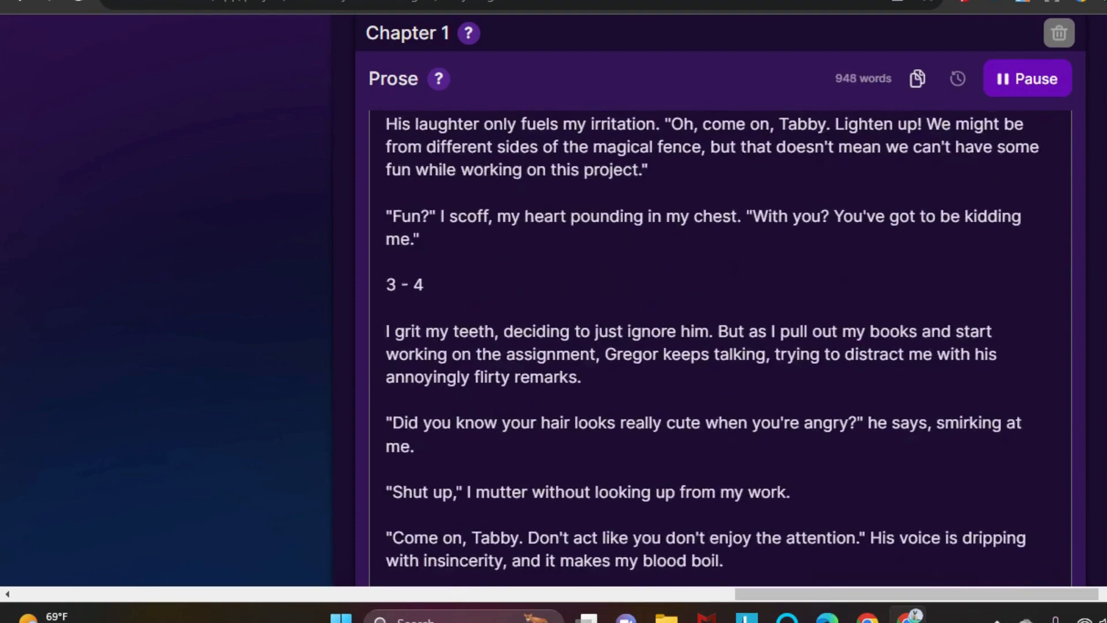
Skim the generated Chapter 1 prose through to its closing lines and back to its opening section.
{"action": "scroll", "coordinate": [721, 357], "scroll_direction": "down", "scroll_amount": 10}
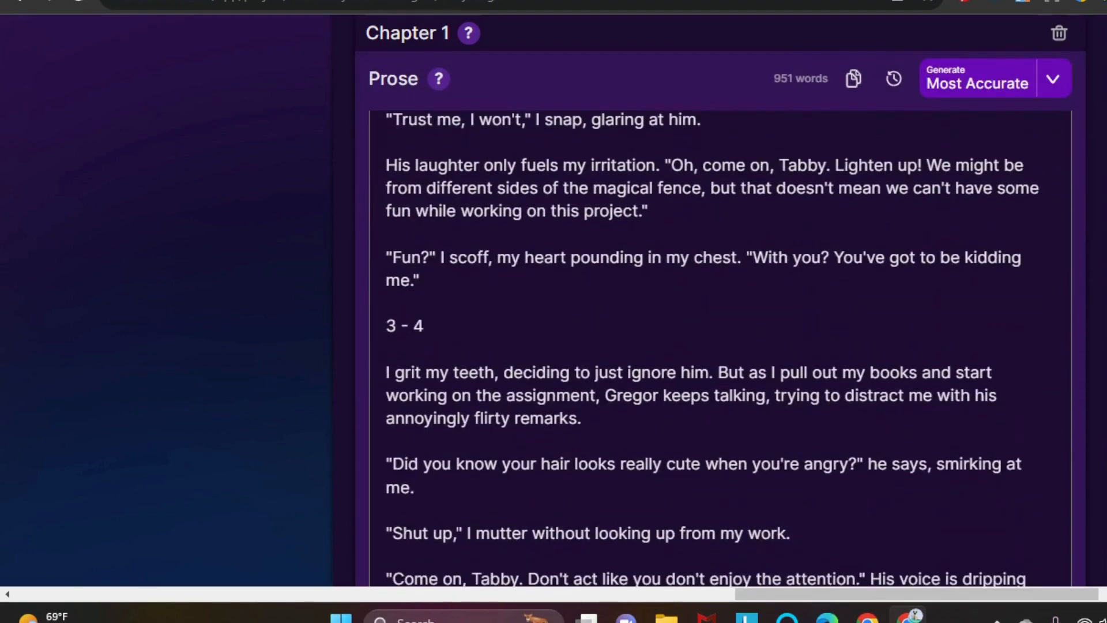
{"action": "scroll", "coordinate": [721, 345], "scroll_direction": "down", "scroll_amount": 15}
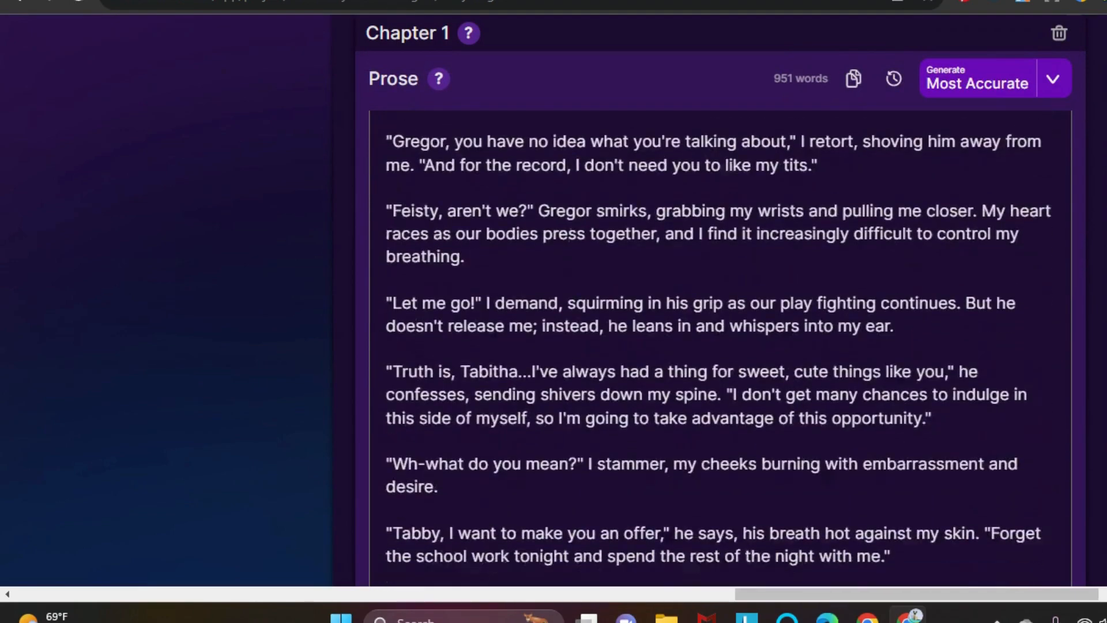
{"action": "scroll", "coordinate": [720, 346], "scroll_direction": "down", "scroll_amount": 3}
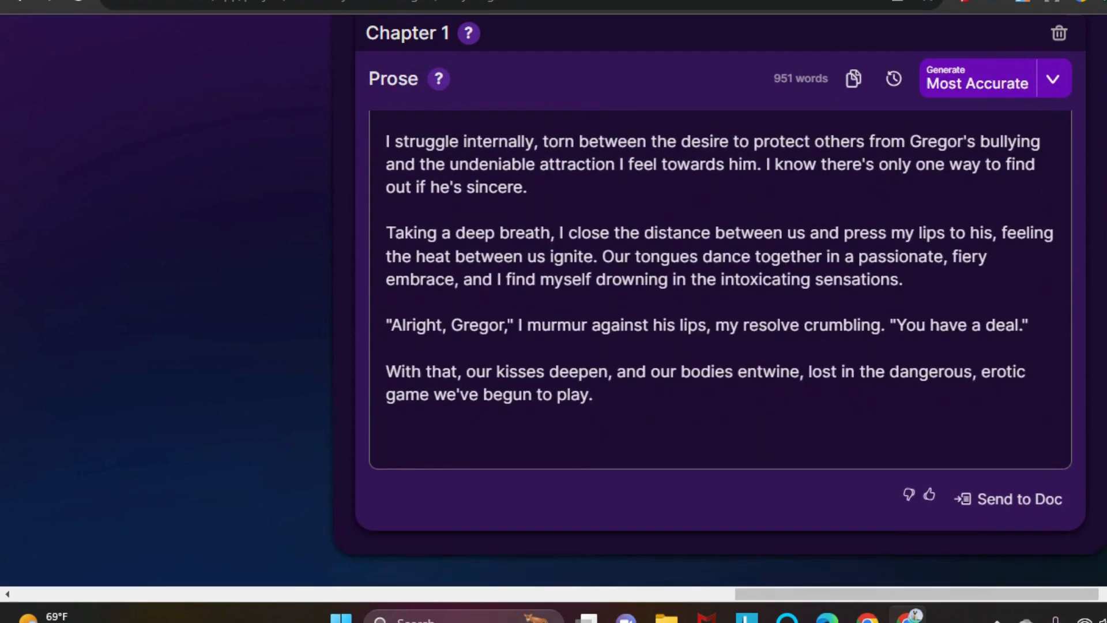
{"action": "scroll", "coordinate": [720, 345], "scroll_direction": "up", "scroll_amount": 1}
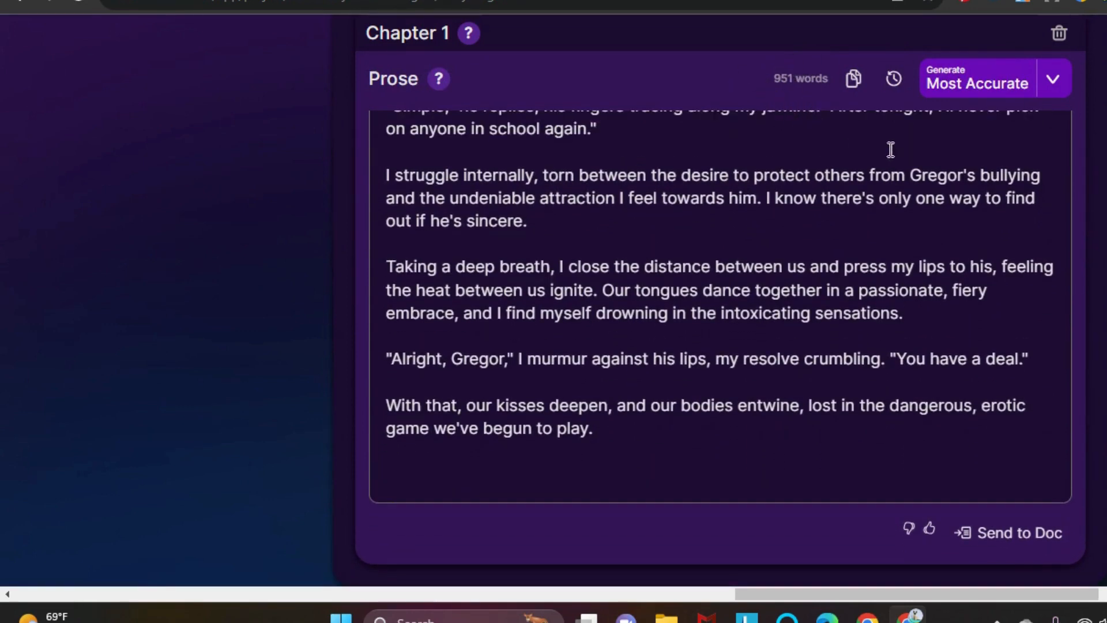
{"action": "scroll", "coordinate": [720, 346], "scroll_direction": "up", "scroll_amount": 10}
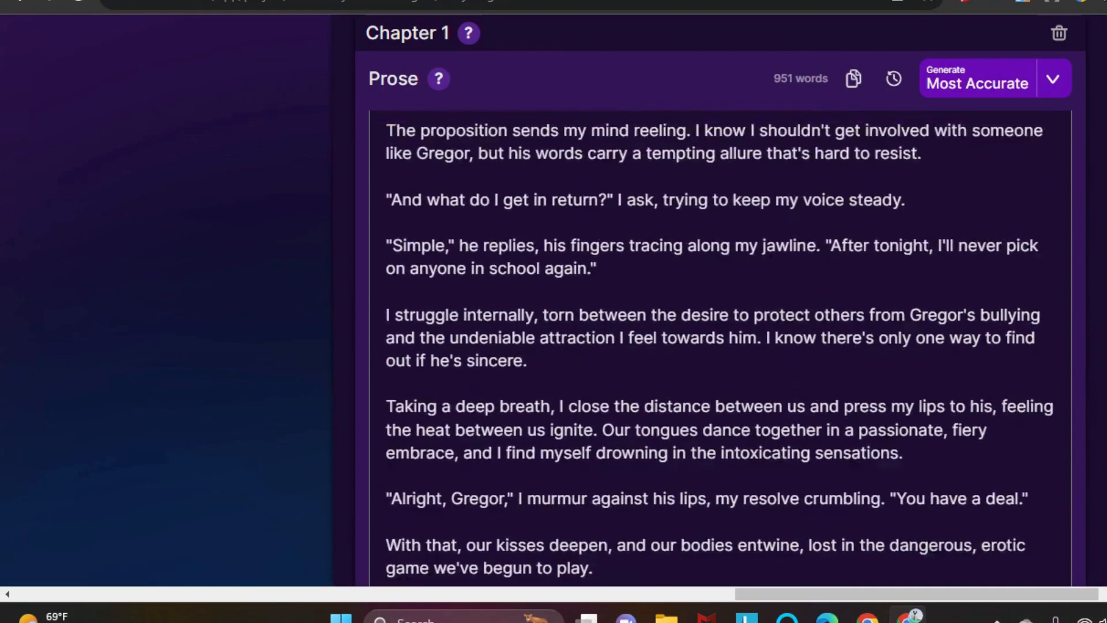
{"action": "scroll", "coordinate": [721, 346], "scroll_direction": "up", "scroll_amount": 15}
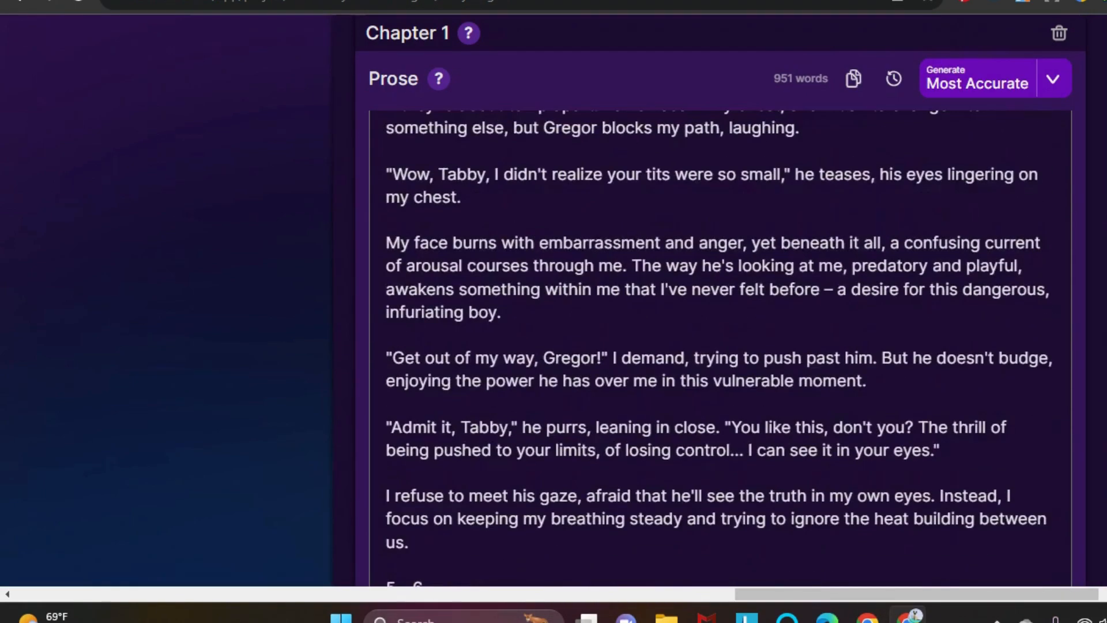
{"action": "scroll", "coordinate": [721, 346], "scroll_direction": "up", "scroll_amount": 5}
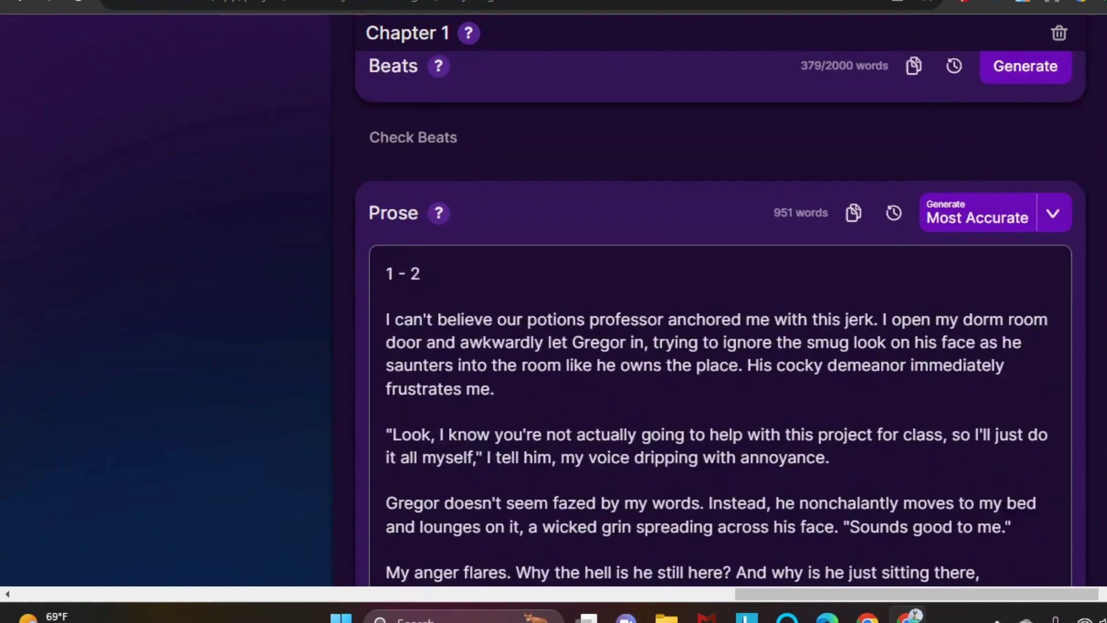
Read the Chapter 1 prose closely from the start of section 1 - 2 through the dialogue in section 3 - 4.
{"action": "scroll", "coordinate": [720, 346], "scroll_direction": "down", "scroll_amount": 5}
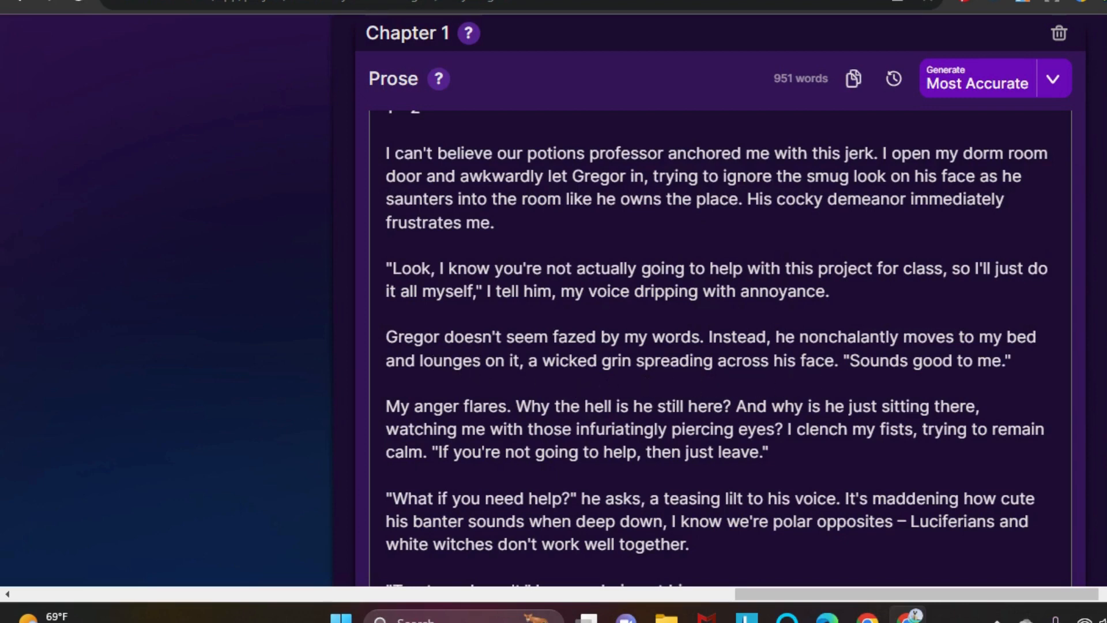
{"action": "scroll", "coordinate": [720, 345], "scroll_direction": "down", "scroll_amount": 2}
{"action": "scroll", "coordinate": [720, 346], "scroll_direction": "down", "scroll_amount": 1}
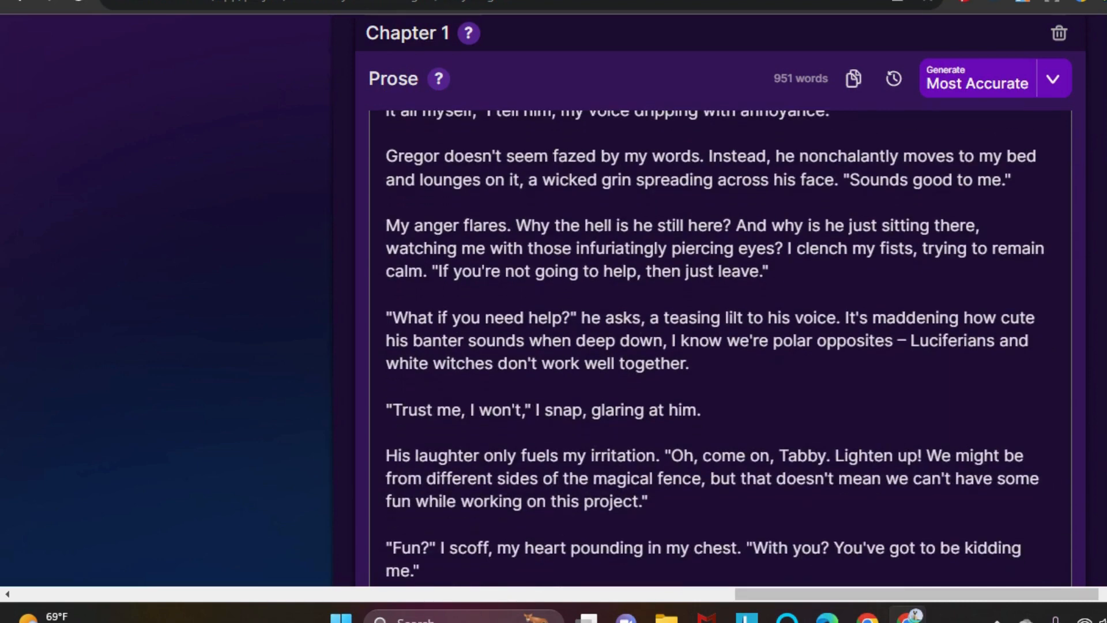
{"action": "scroll", "coordinate": [720, 346], "scroll_direction": "down", "scroll_amount": 1}
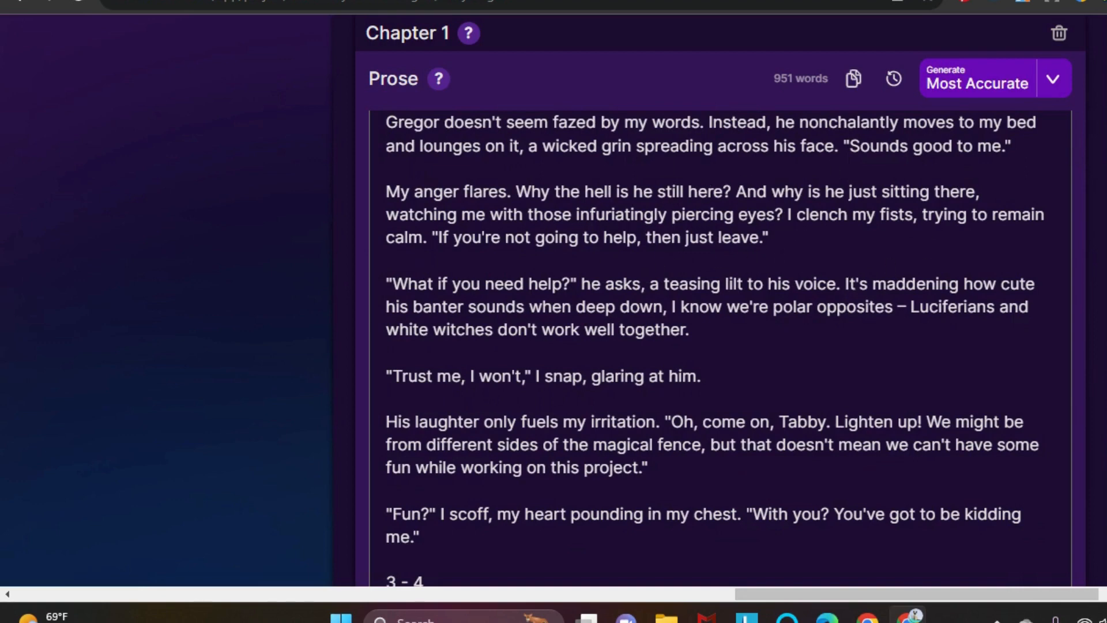
{"action": "scroll", "coordinate": [714, 349], "scroll_direction": "down", "scroll_amount": 1}
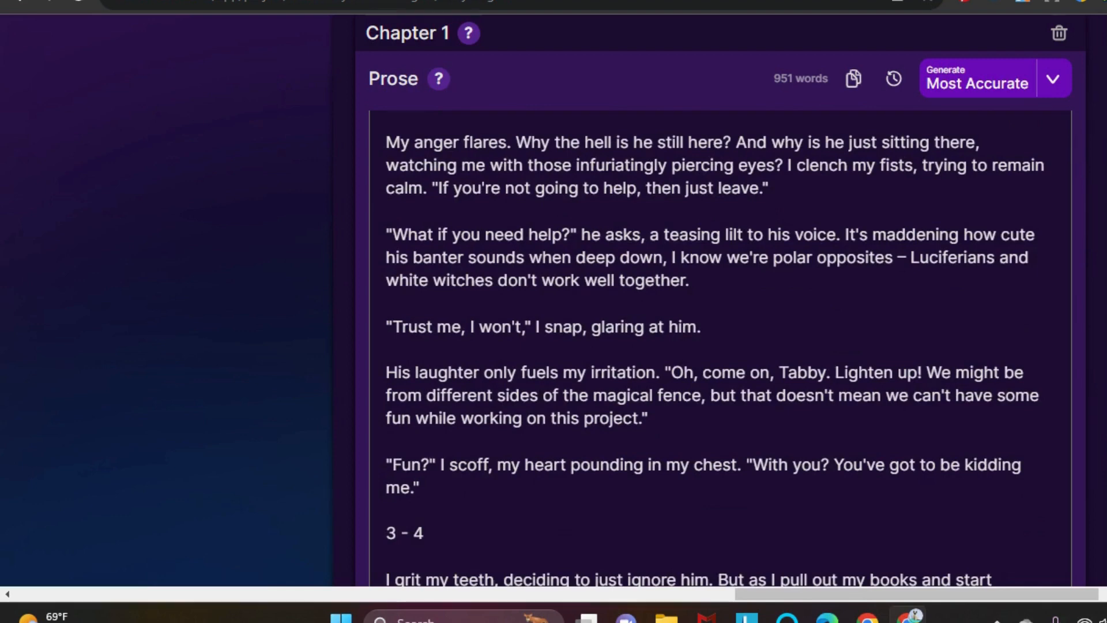
{"action": "scroll", "coordinate": [715, 348], "scroll_direction": "down", "scroll_amount": 1}
{"action": "scroll", "coordinate": [714, 348], "scroll_direction": "down", "scroll_amount": 1}
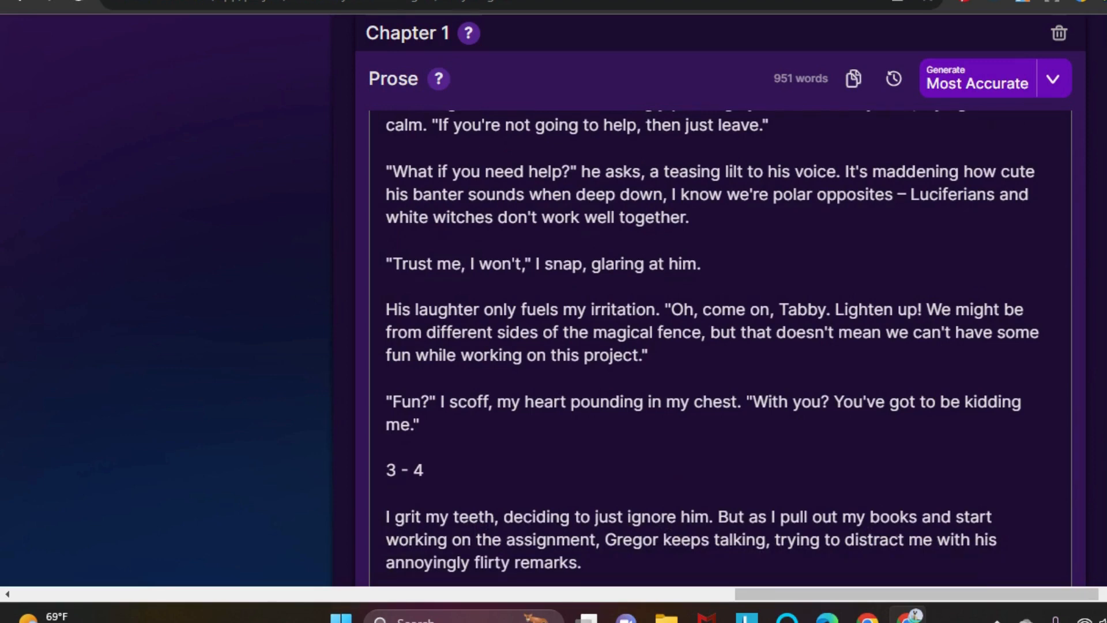
{"action": "scroll", "coordinate": [721, 346], "scroll_direction": "down", "scroll_amount": 3}
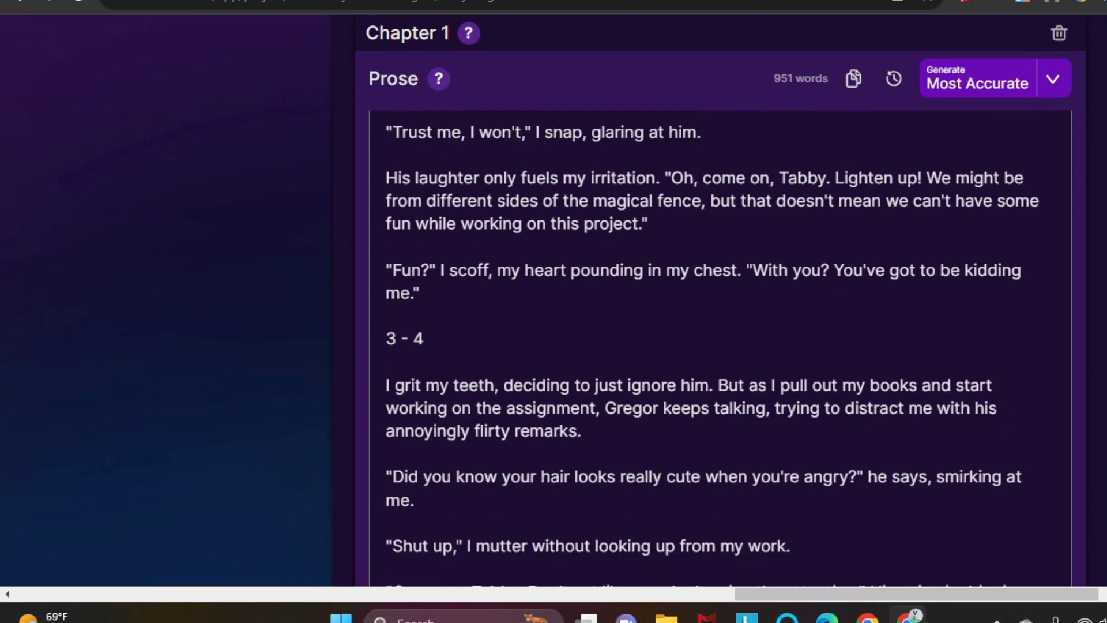
{"action": "scroll", "coordinate": [721, 345], "scroll_direction": "down", "scroll_amount": 1}
{"action": "scroll", "coordinate": [720, 346], "scroll_direction": "down", "scroll_amount": 1}
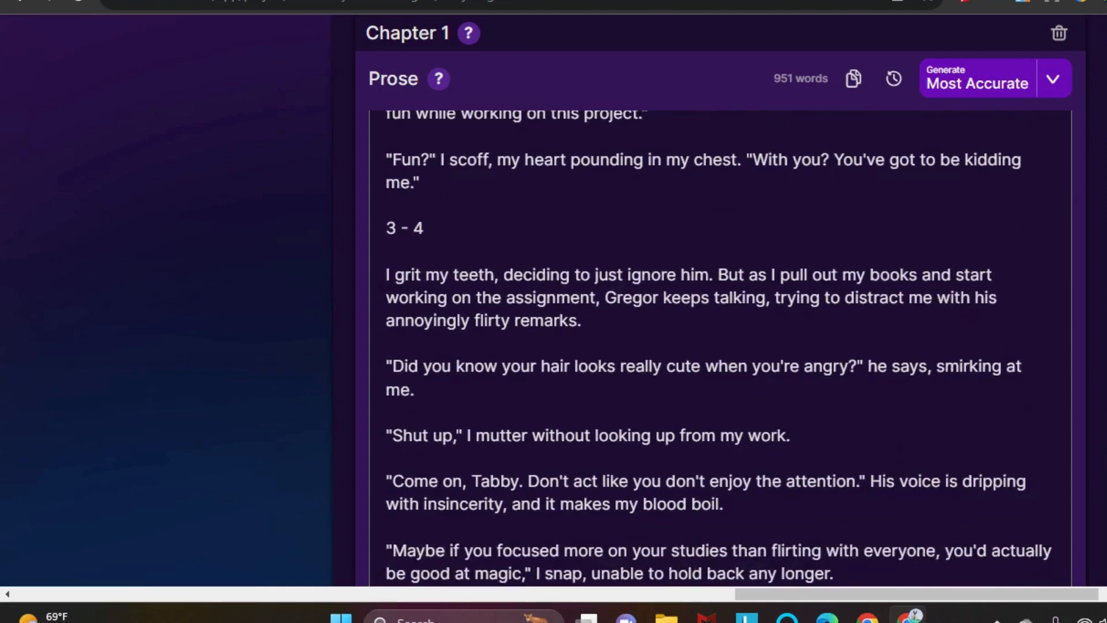
{"action": "scroll", "coordinate": [720, 346], "scroll_direction": "down", "scroll_amount": 3}
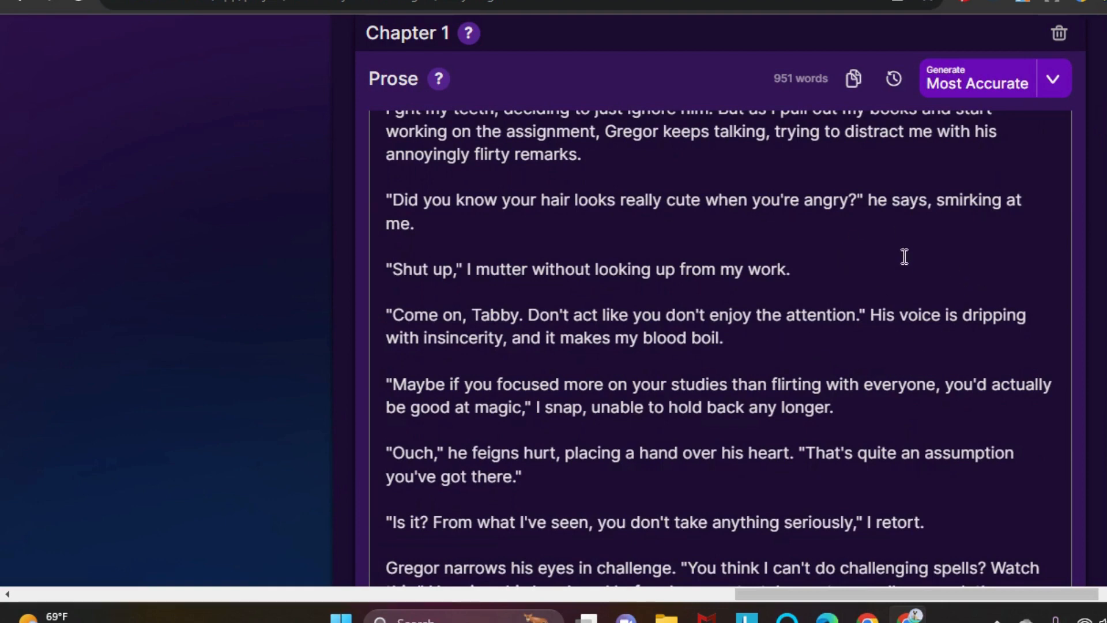
{"action": "scroll", "coordinate": [719, 348], "scroll_direction": "down", "scroll_amount": 3}
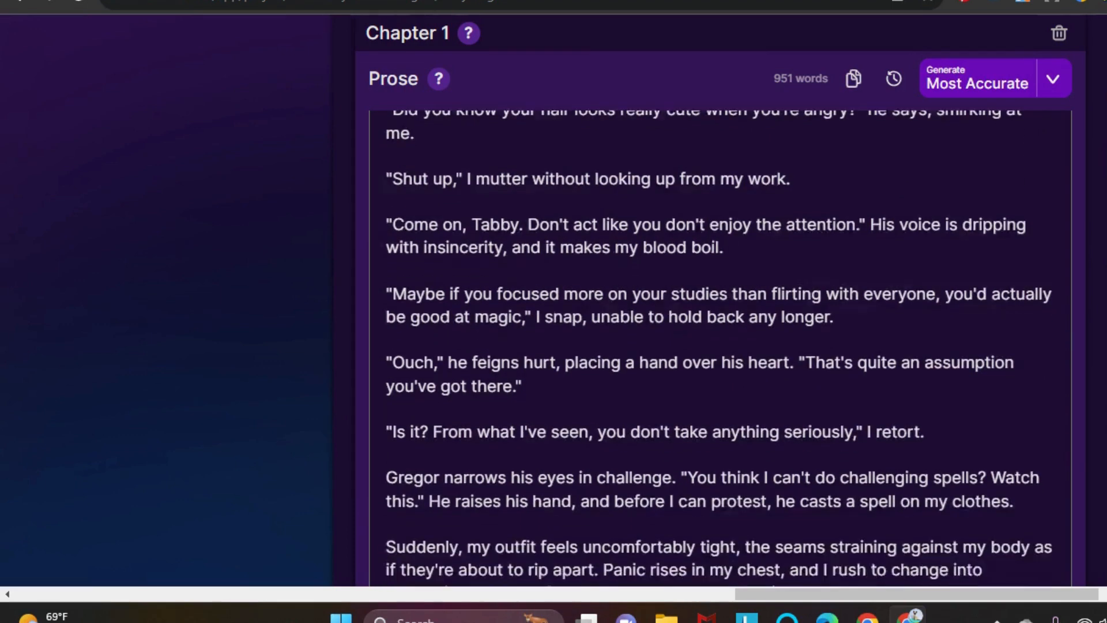
{"action": "scroll", "coordinate": [719, 348], "scroll_direction": "up", "scroll_amount": 1}
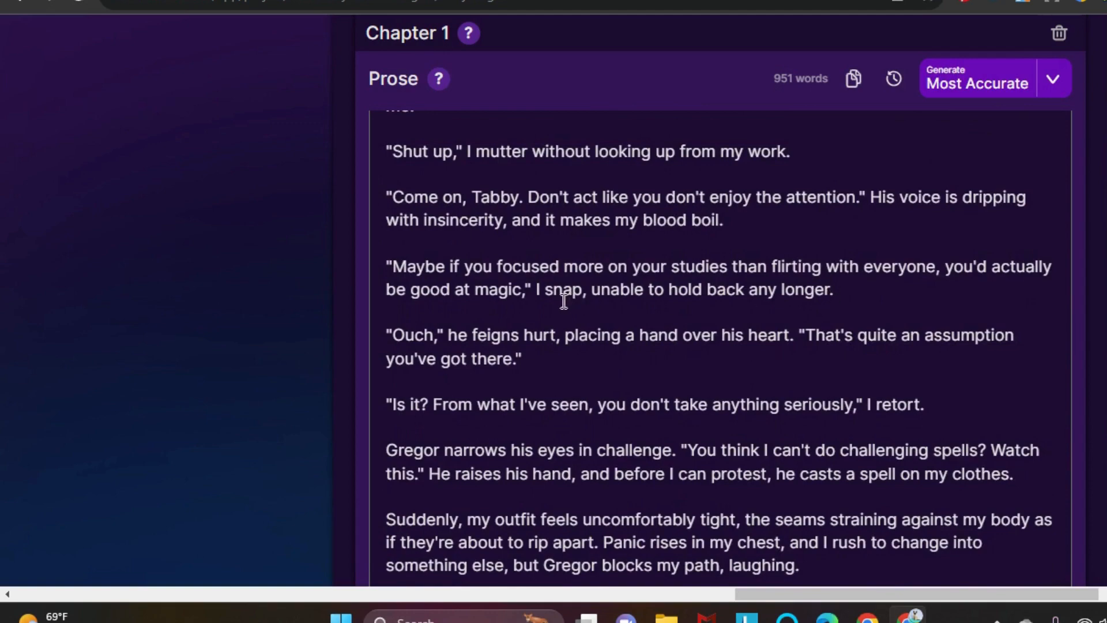
Compare the sections of the Chapter 1 prose and examine section 5 - 6 through to the chapter's final paragraph.
{"action": "scroll", "coordinate": [719, 348], "scroll_direction": "up", "scroll_amount": 15}
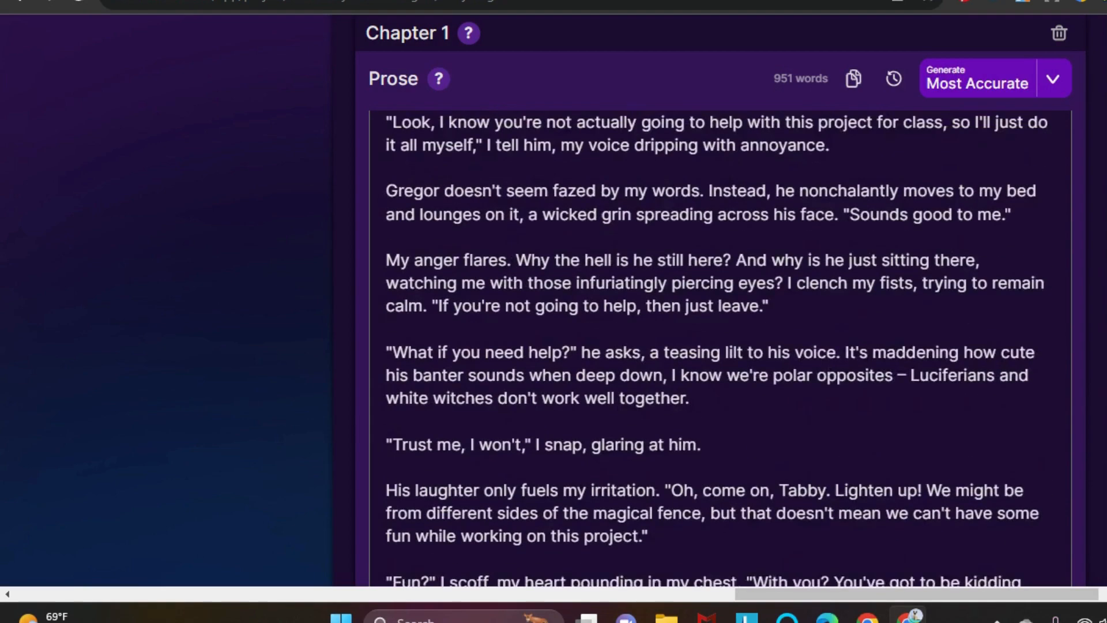
{"action": "scroll", "coordinate": [718, 348], "scroll_direction": "down", "scroll_amount": 20}
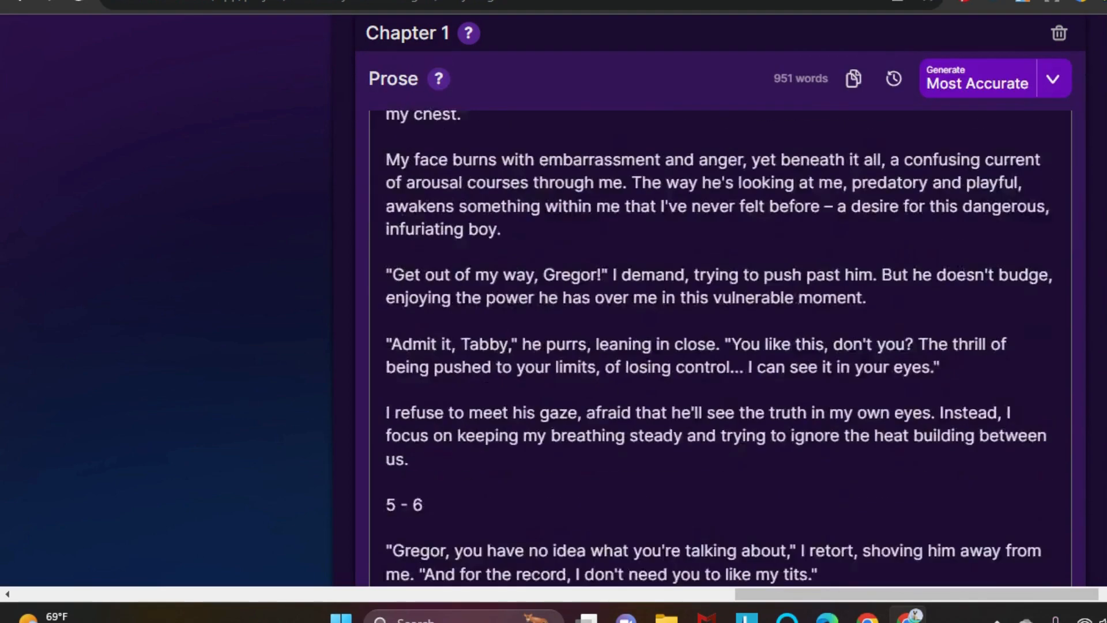
{"action": "scroll", "coordinate": [719, 348], "scroll_direction": "down", "scroll_amount": 4}
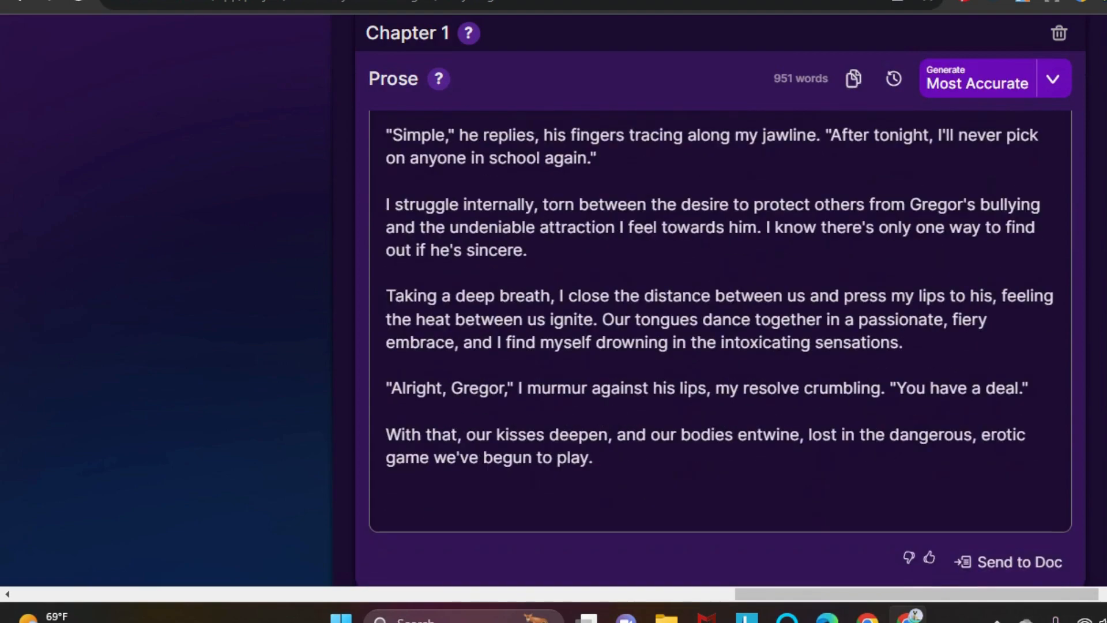
{"action": "scroll", "coordinate": [718, 348], "scroll_direction": "up", "scroll_amount": 15}
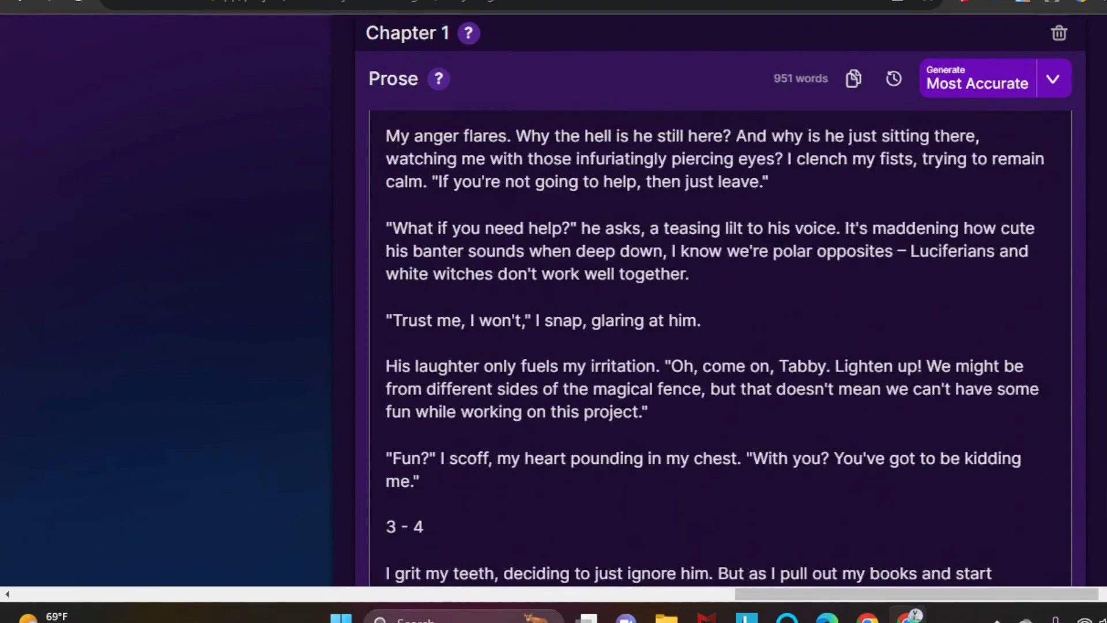
{"action": "scroll", "coordinate": [718, 348], "scroll_direction": "up", "scroll_amount": 4}
{"action": "scroll", "coordinate": [718, 346], "scroll_direction": "down", "scroll_amount": 20}
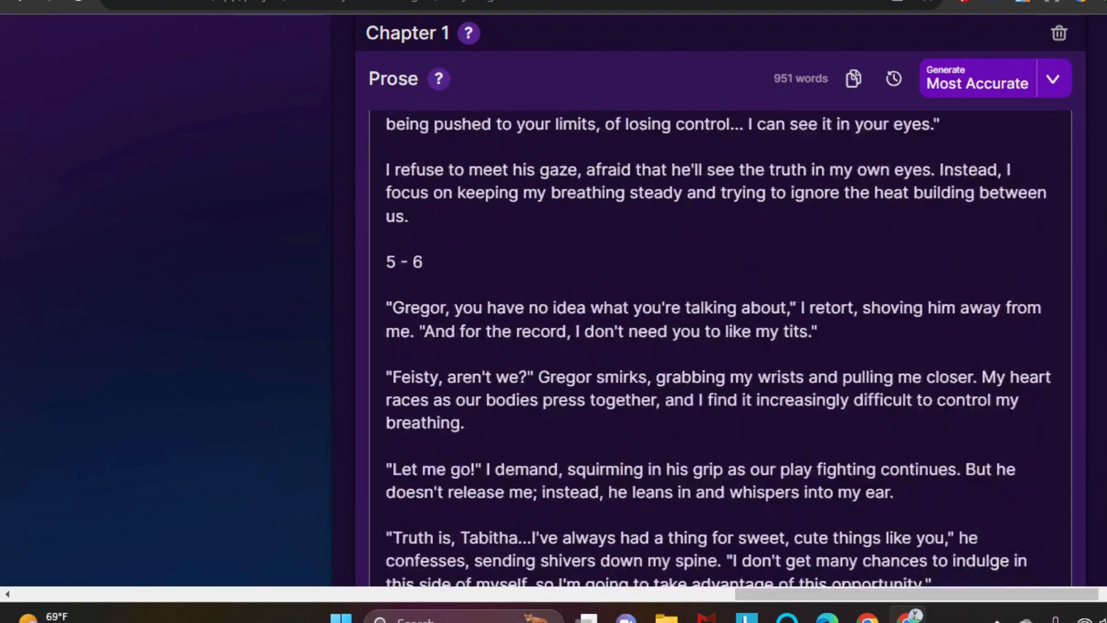
{"action": "scroll", "coordinate": [717, 346], "scroll_direction": "down", "scroll_amount": 4}
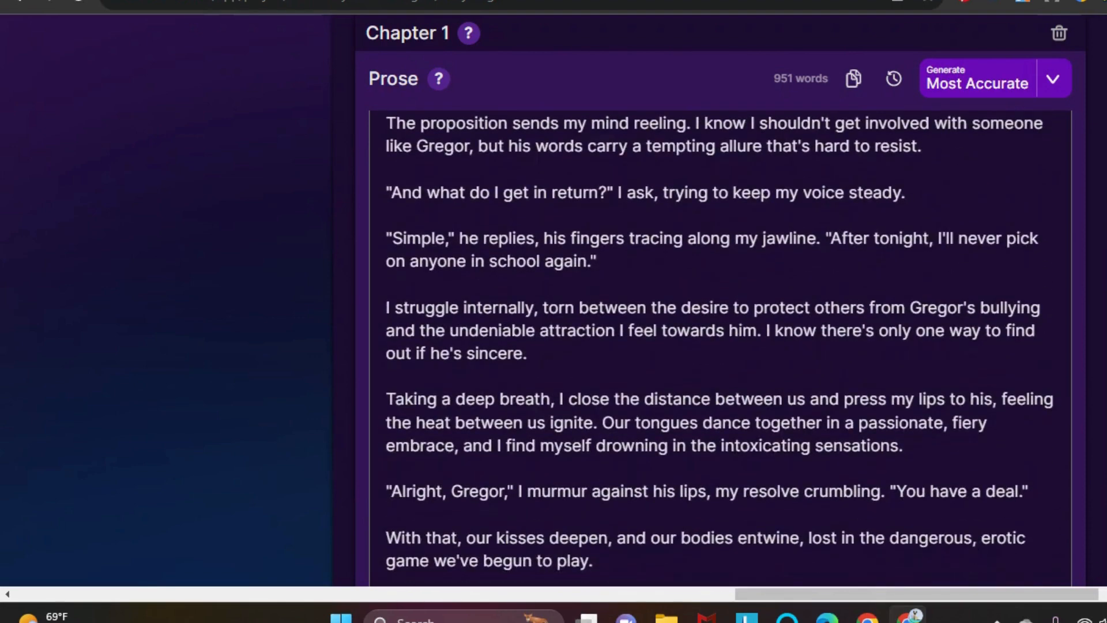
{"action": "scroll", "coordinate": [718, 347], "scroll_direction": "up", "scroll_amount": 8}
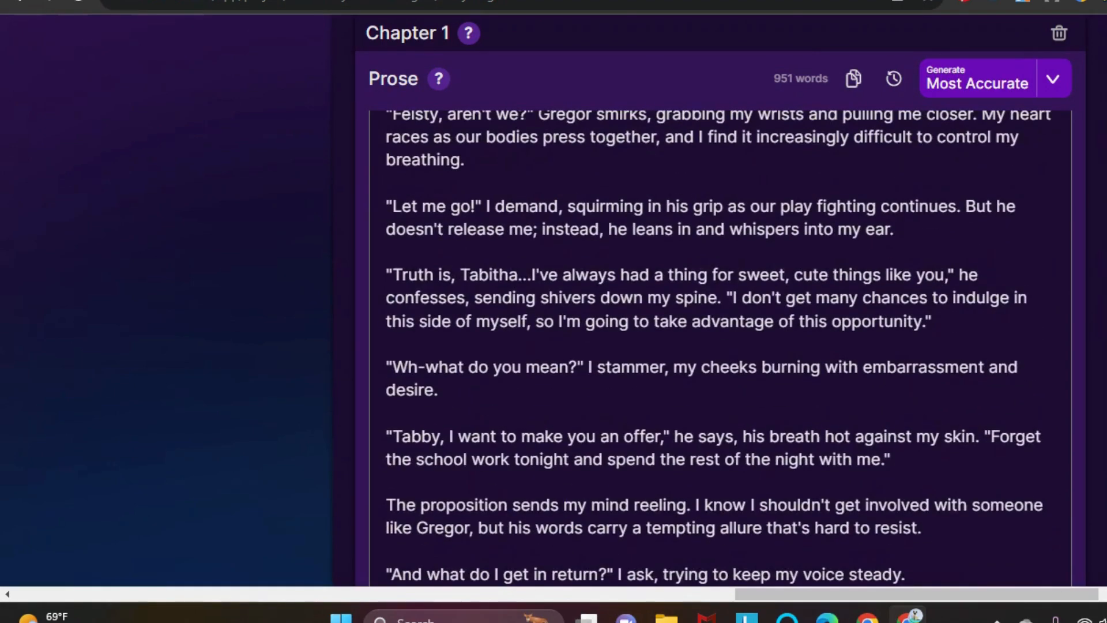
{"action": "scroll", "coordinate": [718, 346], "scroll_direction": "down", "scroll_amount": 3}
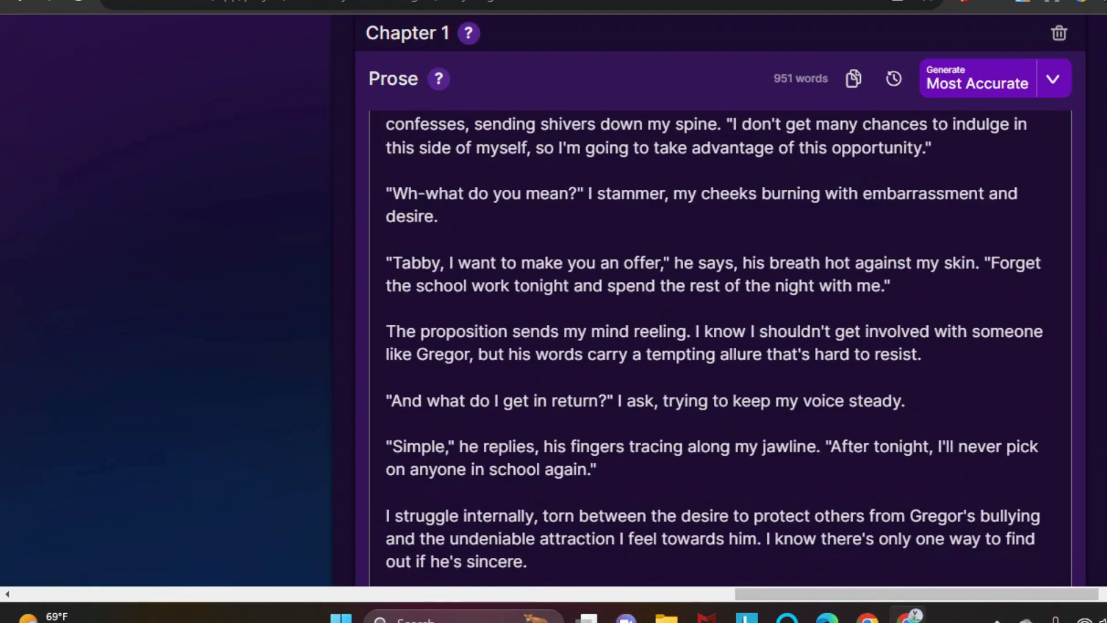
{"action": "scroll", "coordinate": [718, 346], "scroll_direction": "down", "scroll_amount": 6}
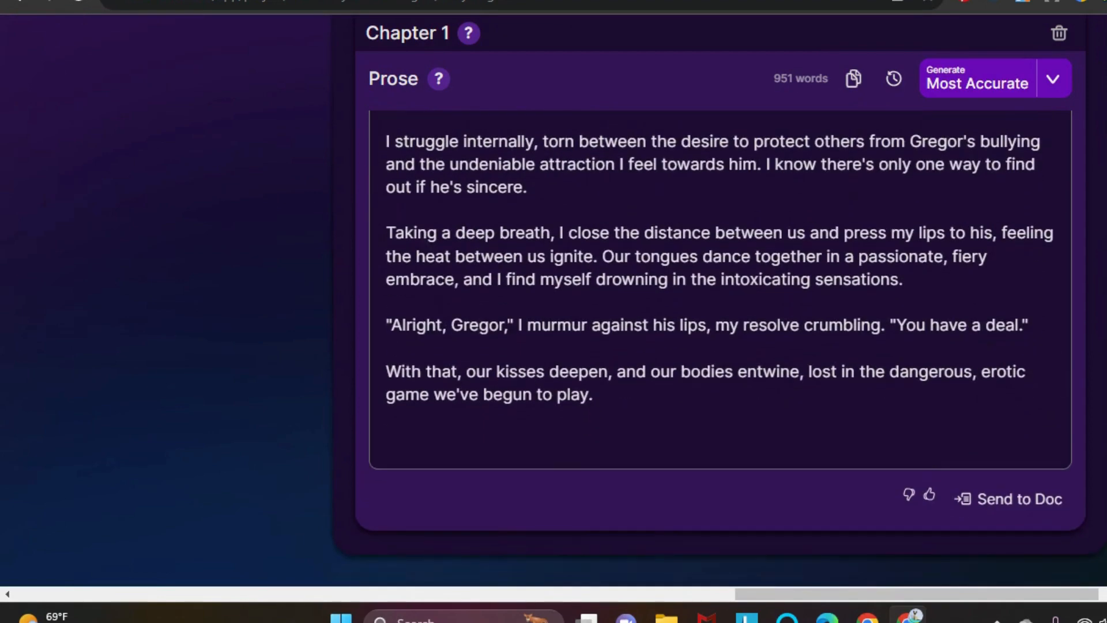
{"action": "scroll", "coordinate": [718, 346], "scroll_direction": "up", "scroll_amount": 2}
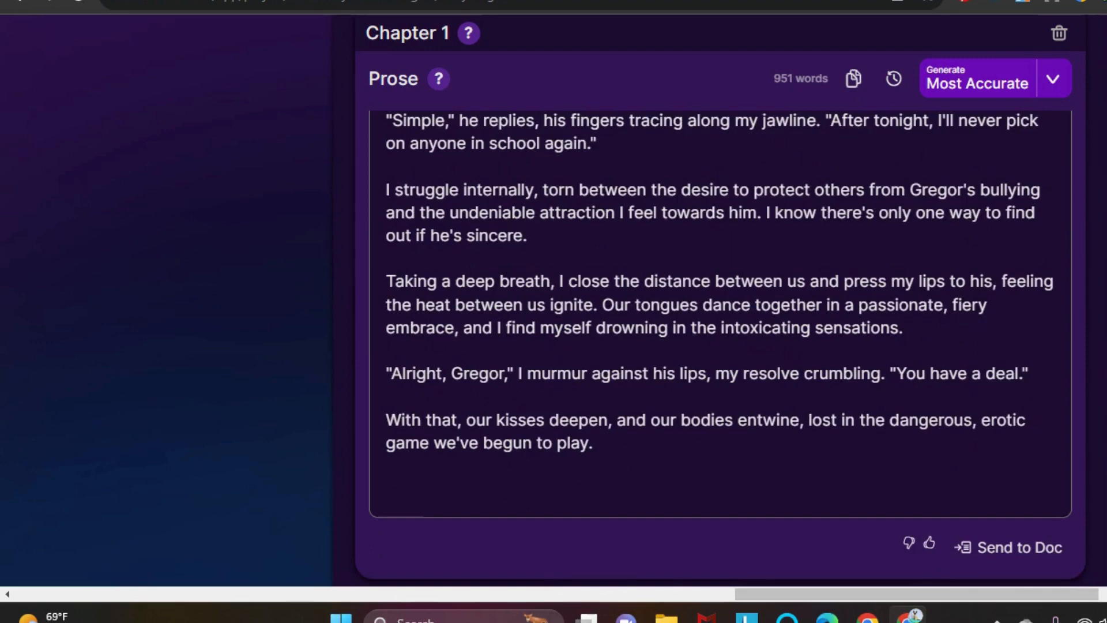
{"action": "scroll", "coordinate": [718, 345], "scroll_direction": "up", "scroll_amount": 1}
{"action": "scroll", "coordinate": [718, 347], "scroll_direction": "down", "scroll_amount": 1}
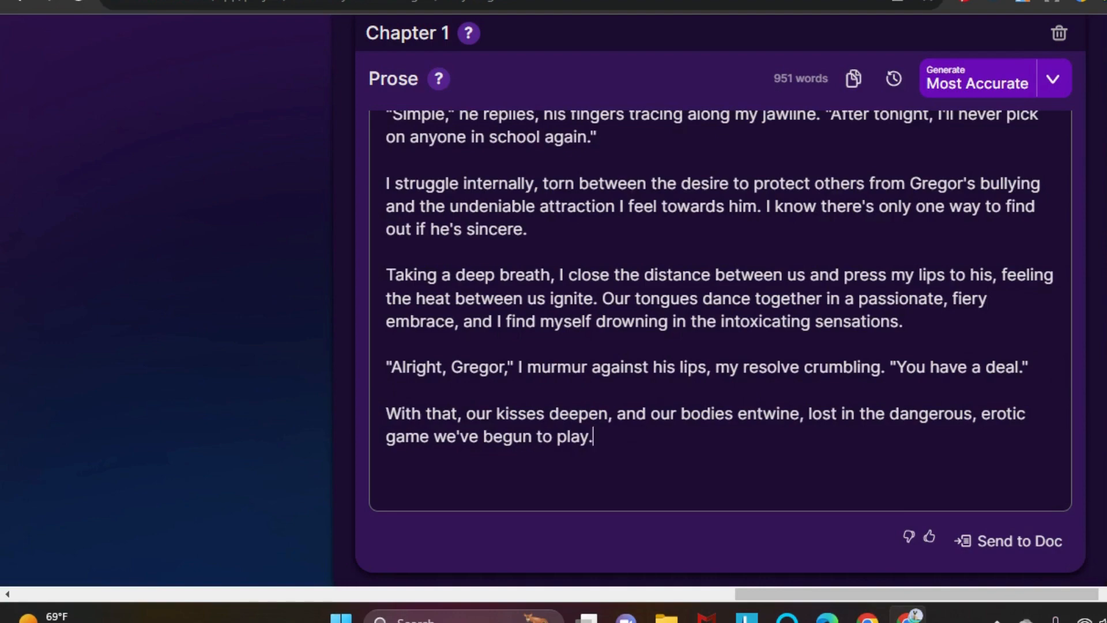
Look back from the Chapter 1 beats over the Act 1 outline to the Braindump and Genre fields at the start of the Story Engine.
{"action": "scroll", "coordinate": [720, 345], "scroll_direction": "up", "scroll_amount": 20}
{"action": "scroll", "coordinate": [720, 346], "scroll_direction": "up", "scroll_amount": 10}
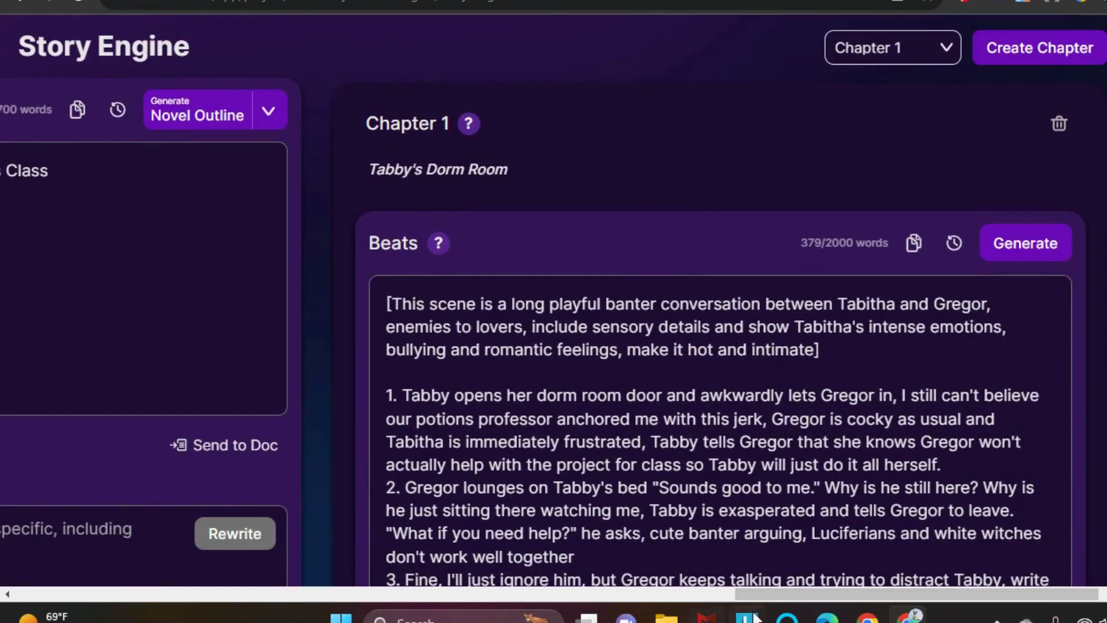
{"action": "left_click_drag", "start_coordinate": [775, 591], "coordinate": [586, 593]}
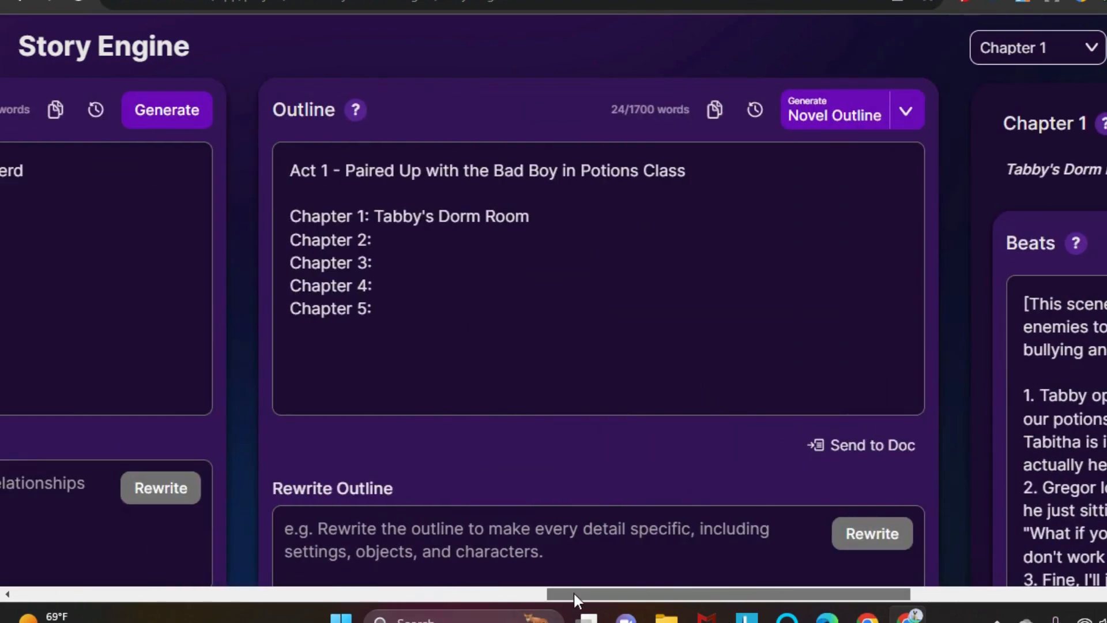
{"action": "left_click_drag", "start_coordinate": [573, 592], "coordinate": [45, 620]}
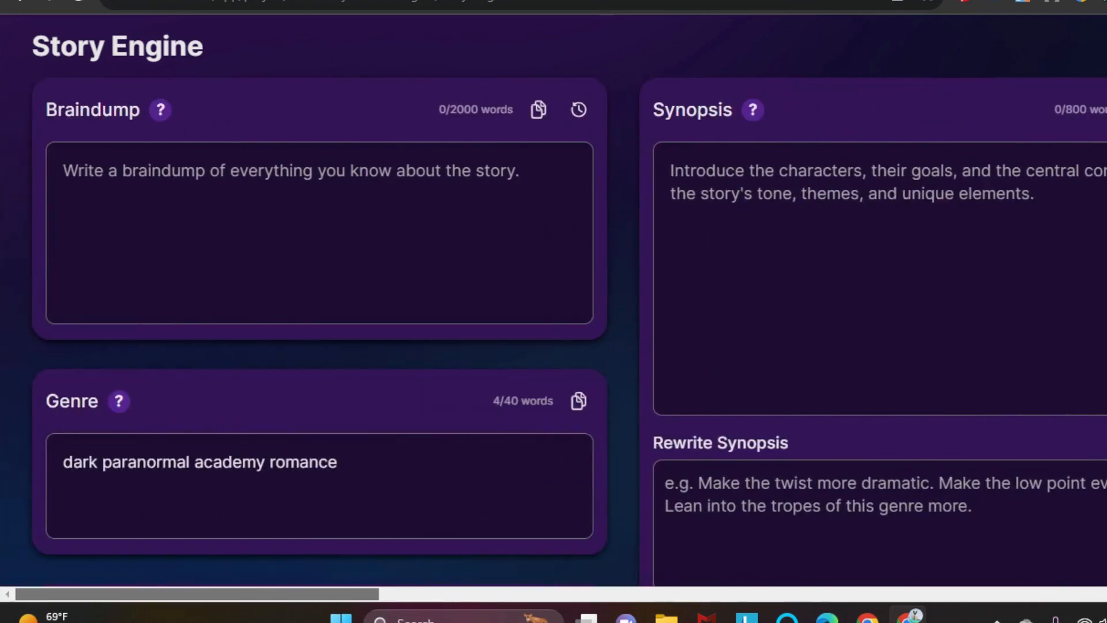